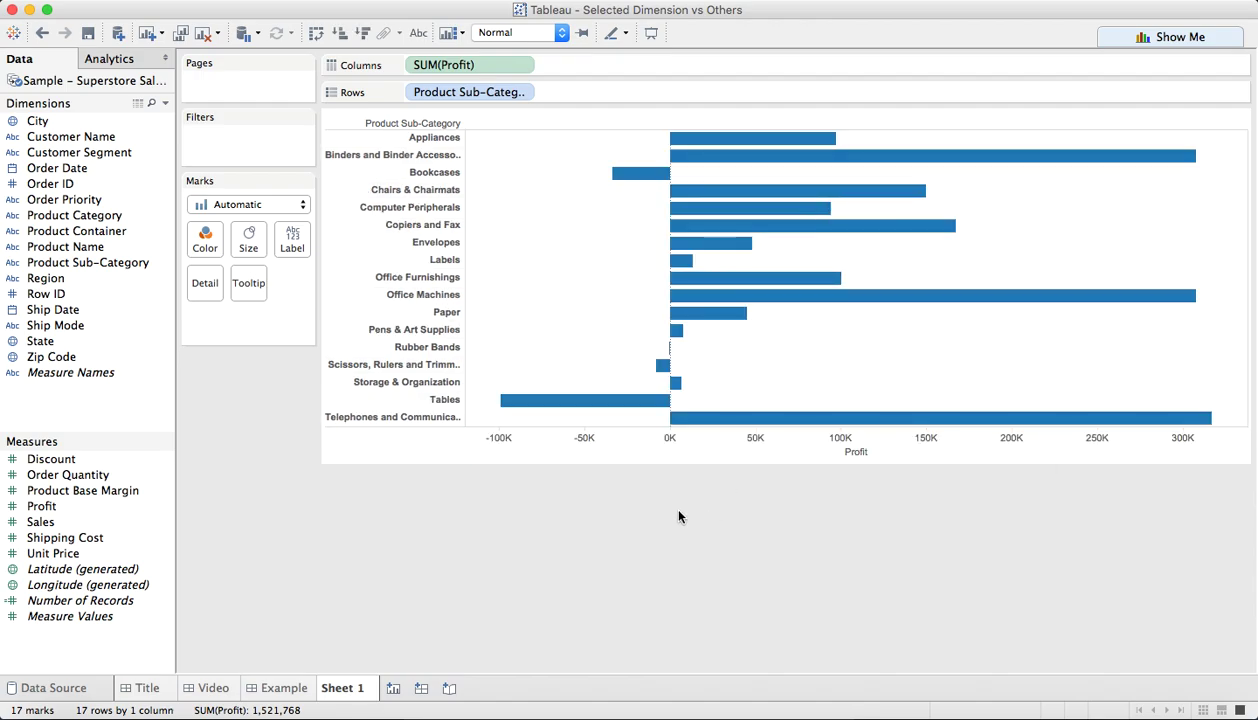
Step: Sort the product sub-category bars in descending order of profit
click(362, 33)
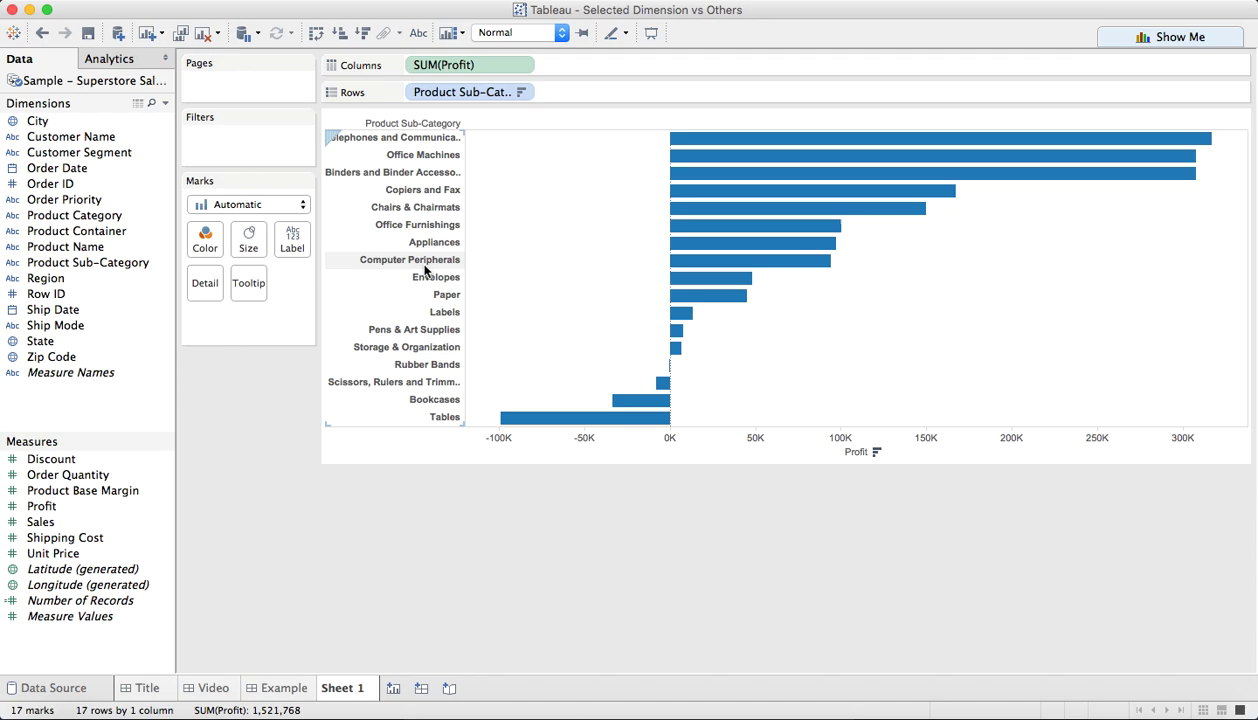
Step: Start a new parameter named "Select a Sub-Category" with the String data type
click(165, 103)
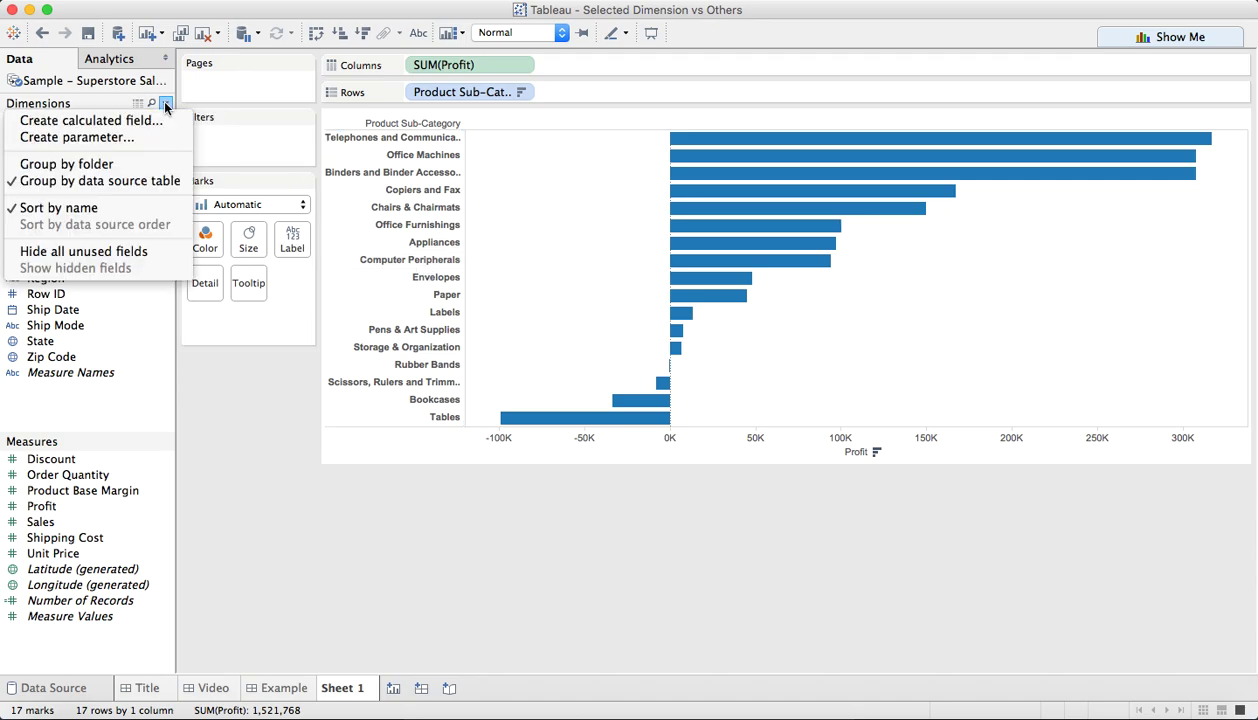
click(146, 138)
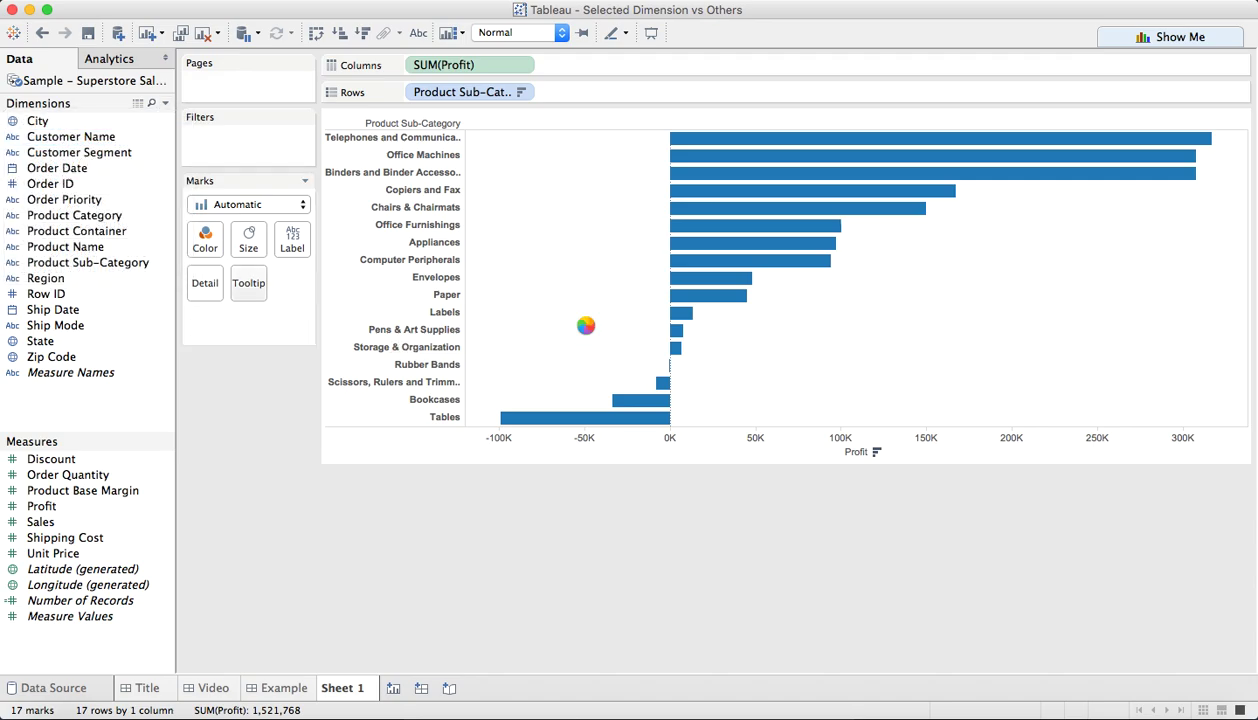
text(Select)
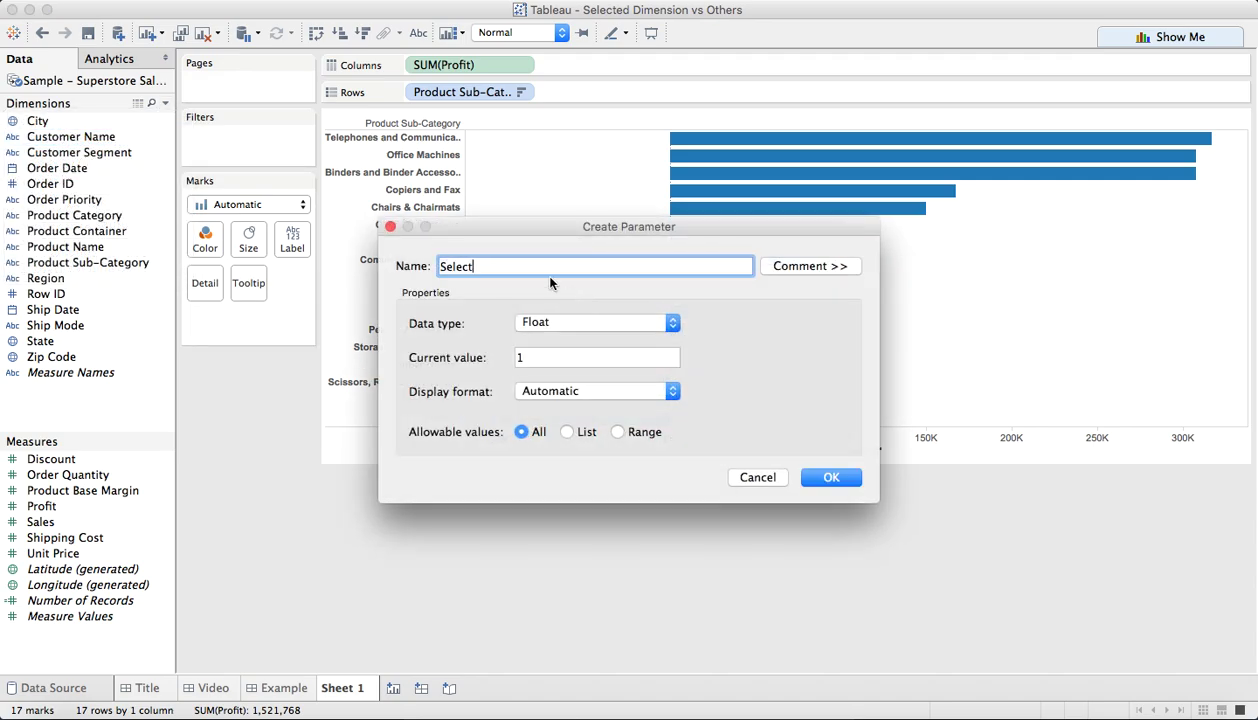
text( a Sub-Category)
click(570, 323)
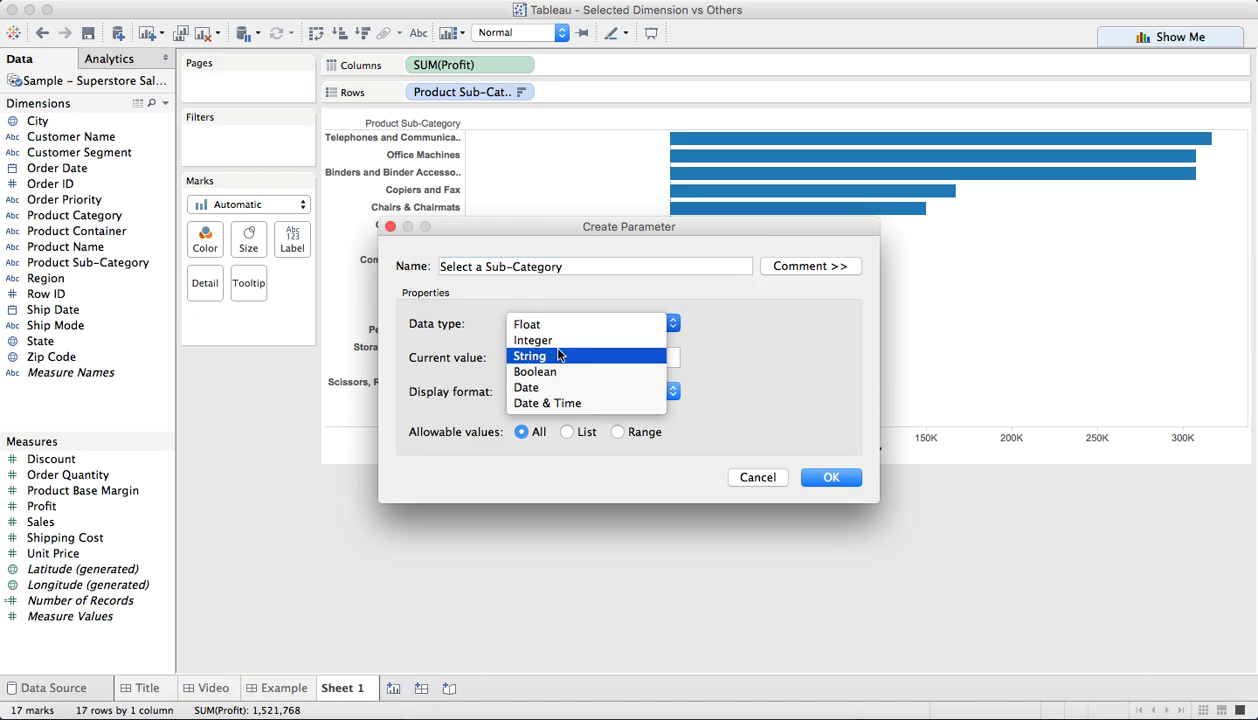
click(546, 350)
Step: Limit the parameter to a list of values taken from the Product Sub-Category field and save it
click(567, 432)
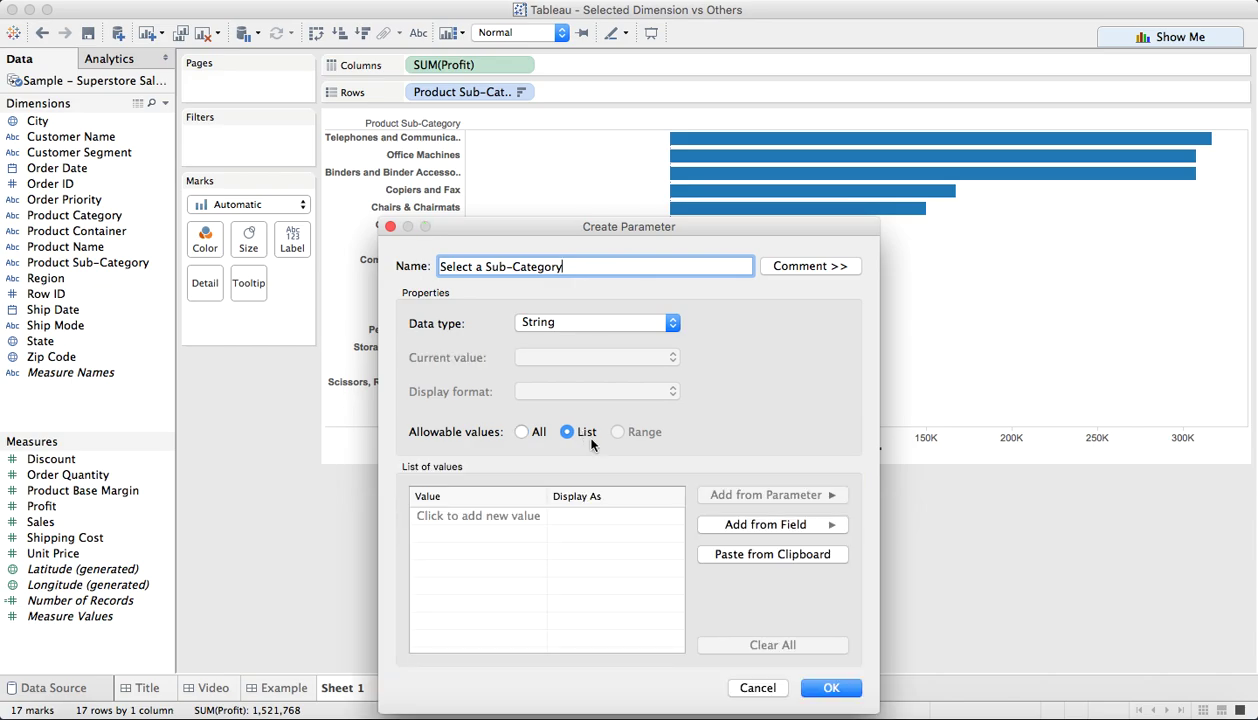
click(823, 527)
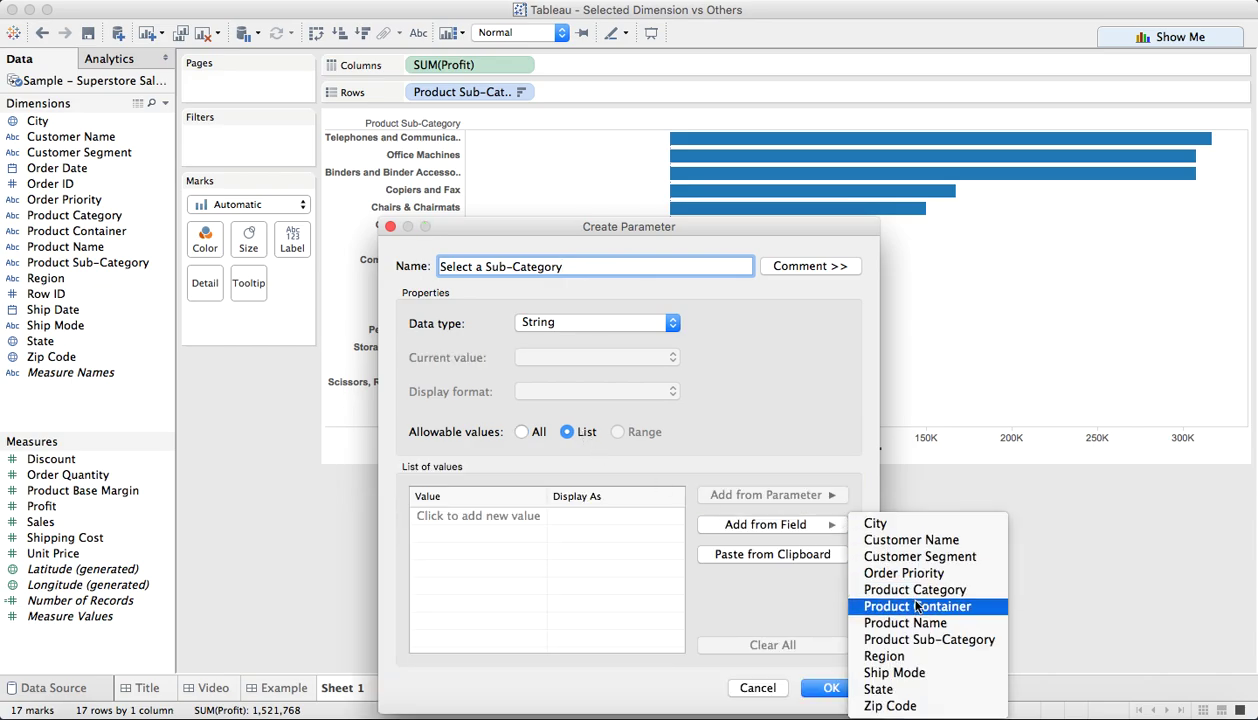
click(900, 628)
click(834, 688)
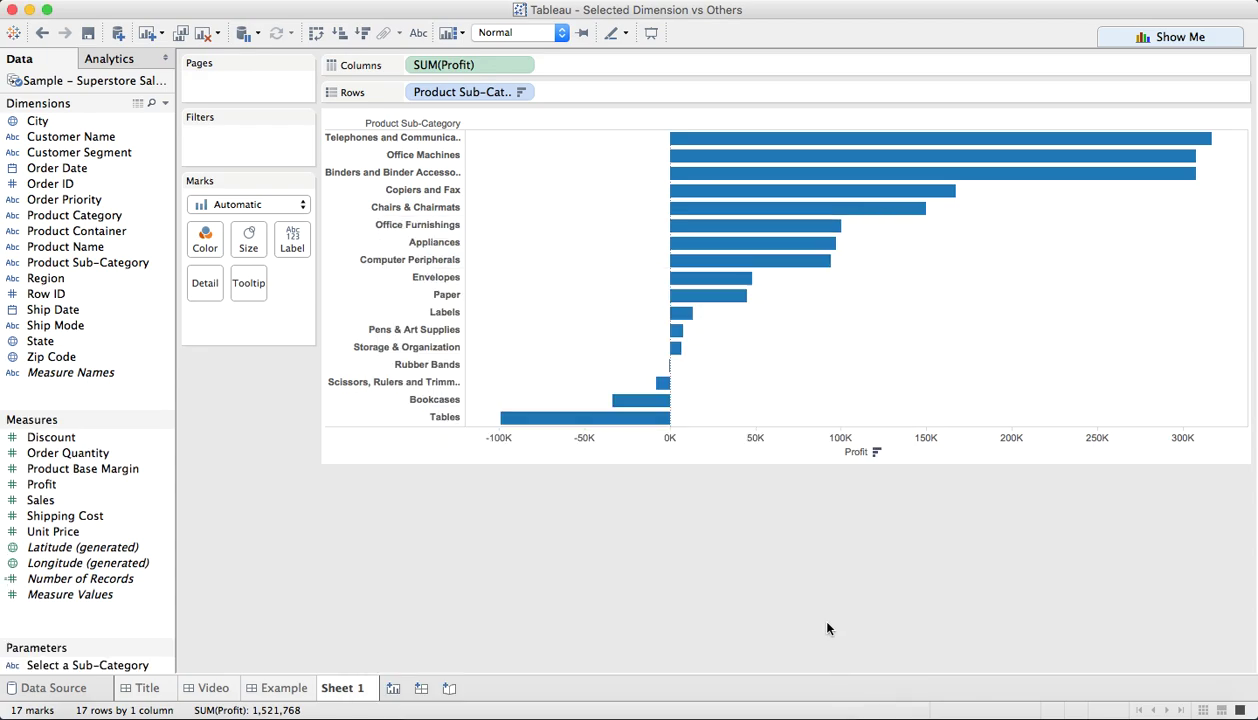
Step: Show the control for the Select a Sub-Category parameter, browse its values and keep Appliances chosen
right_click(90, 665)
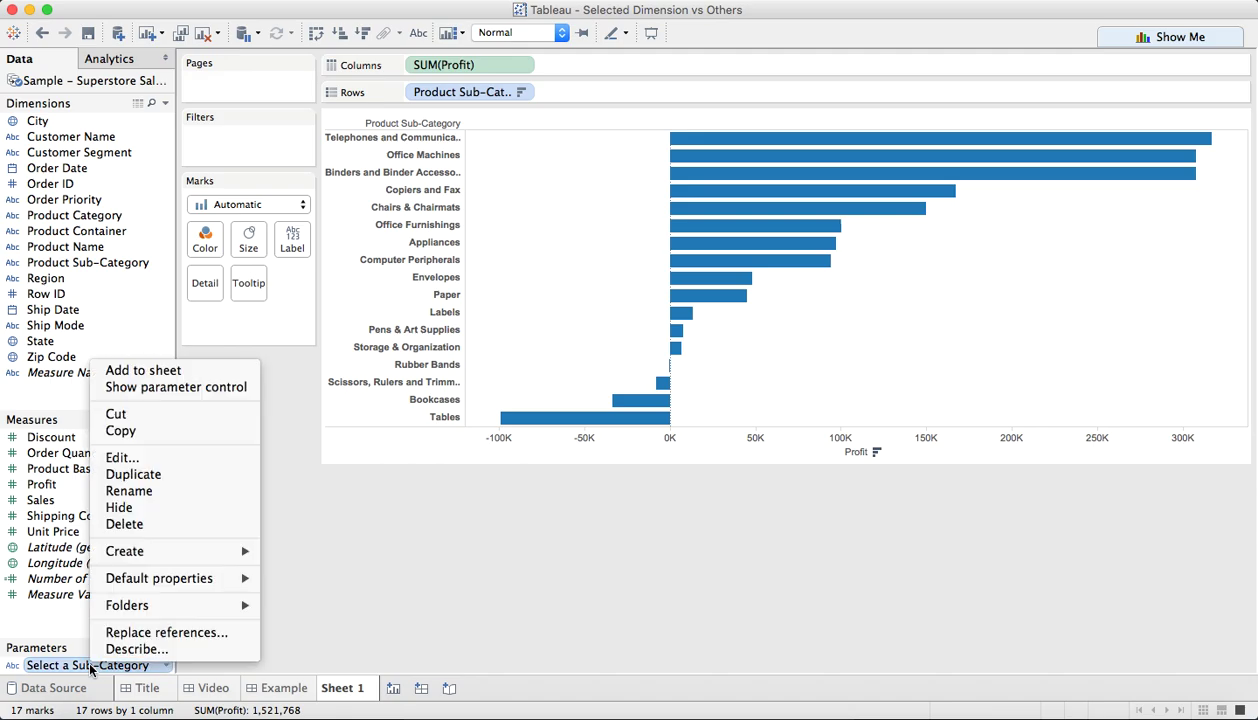
click(175, 385)
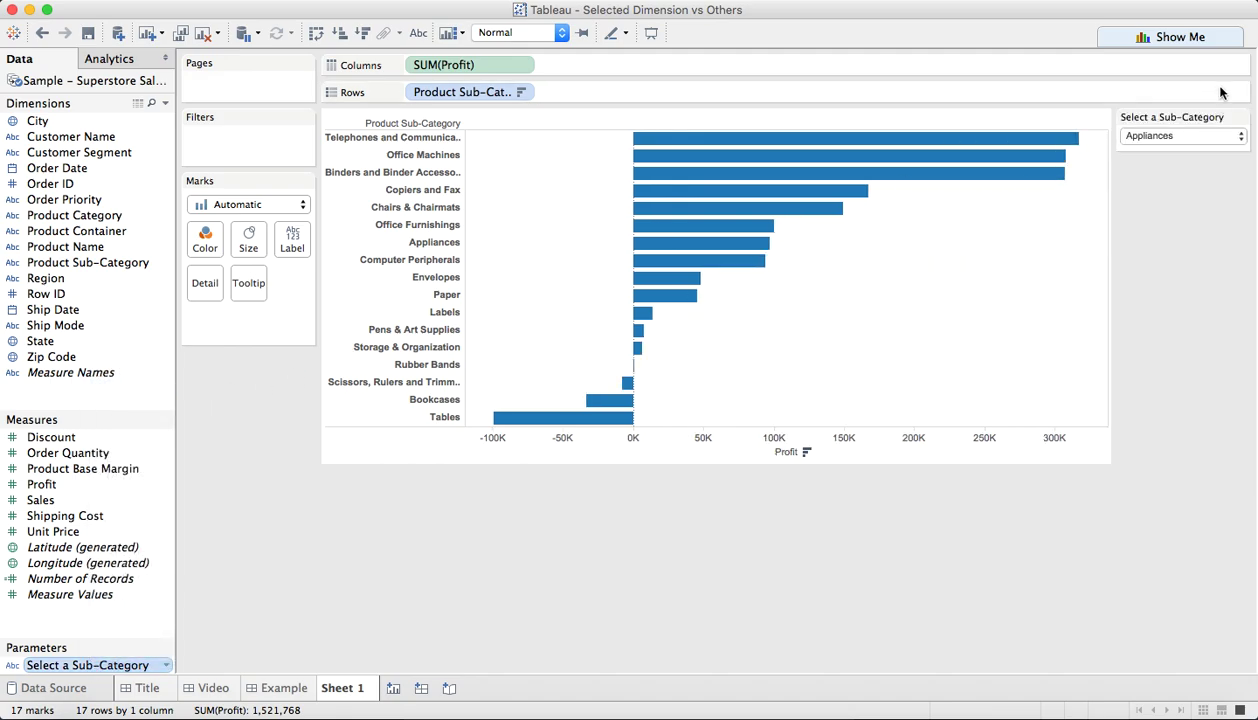
click(1160, 138)
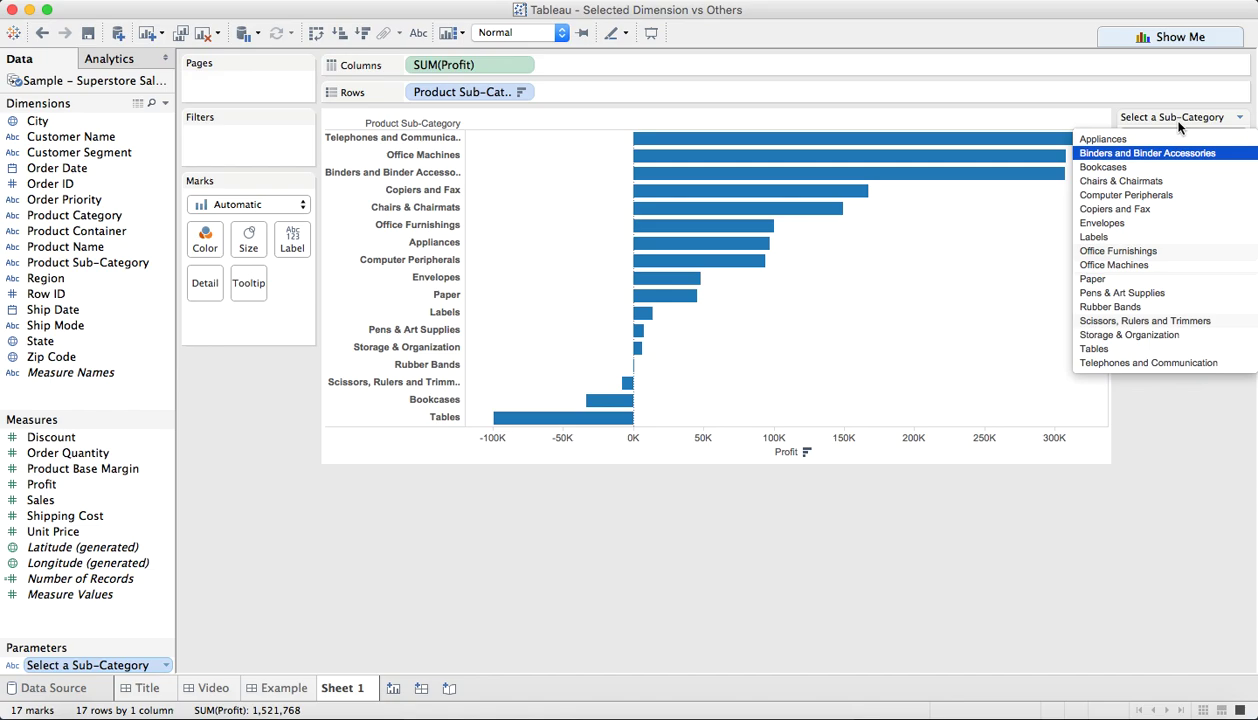
click(1180, 139)
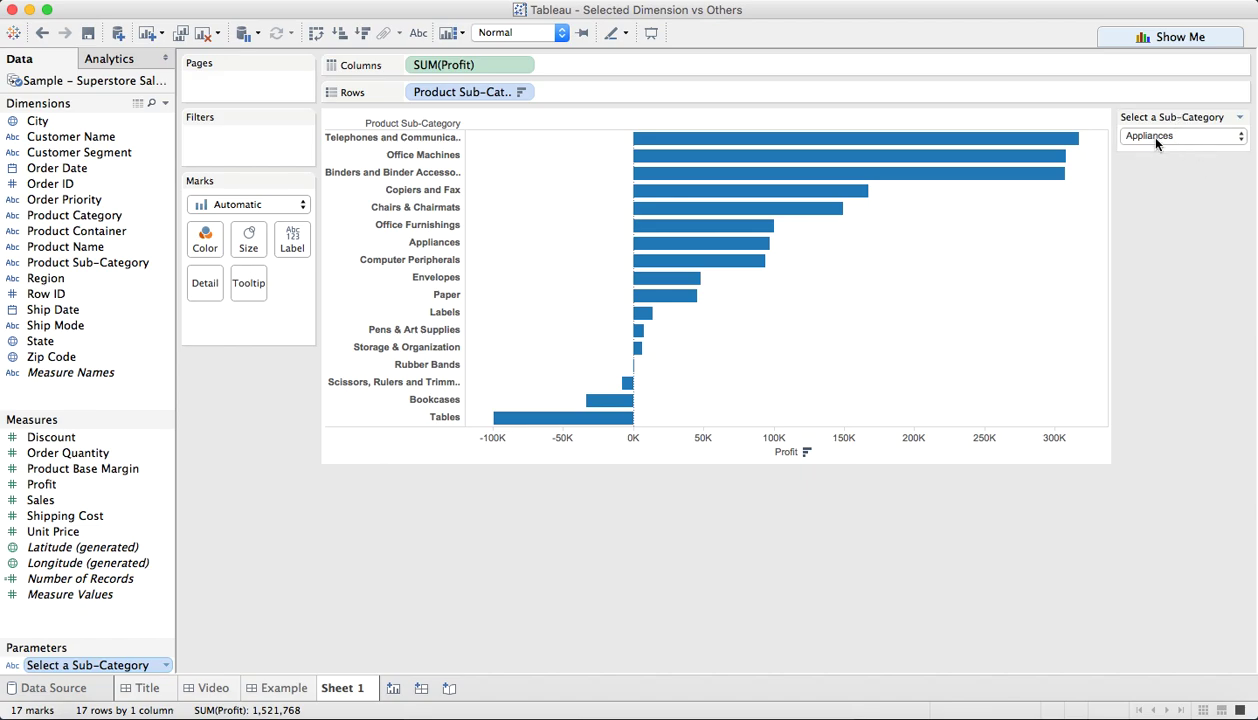
Step: Start a new calculated field named "Profit of Chosen SubCategory"
click(166, 107)
click(567, 347)
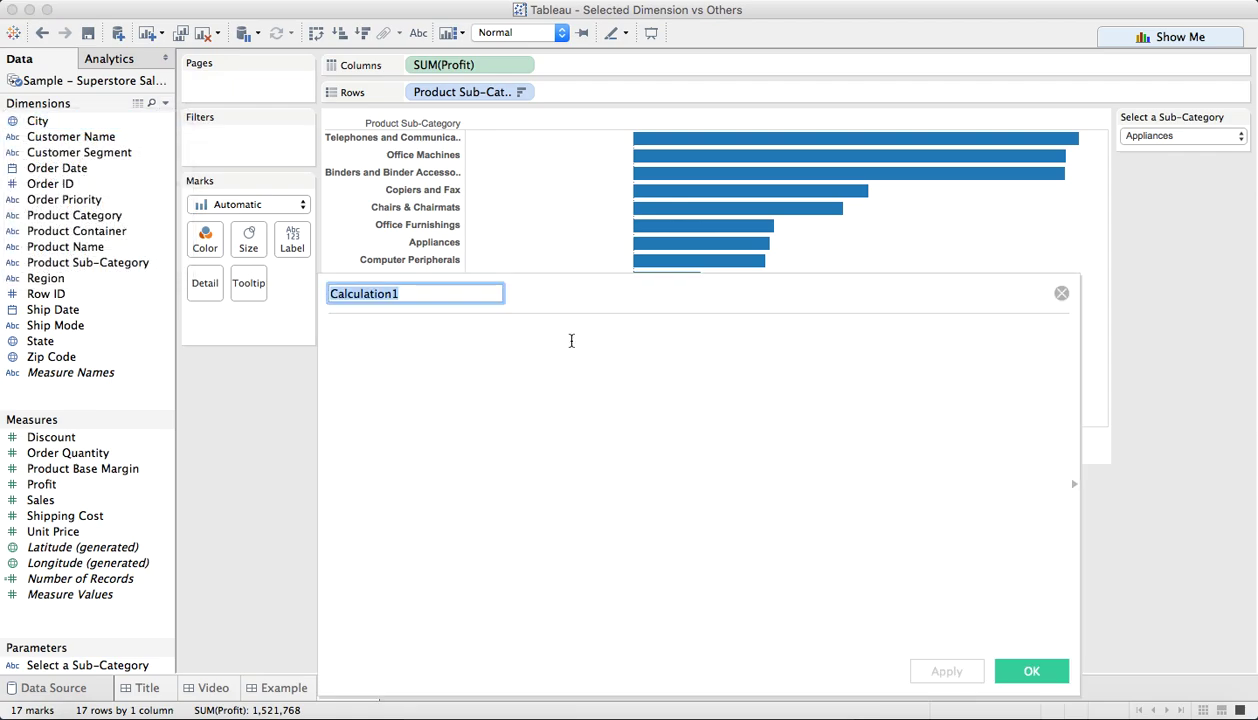
text(Profit of)
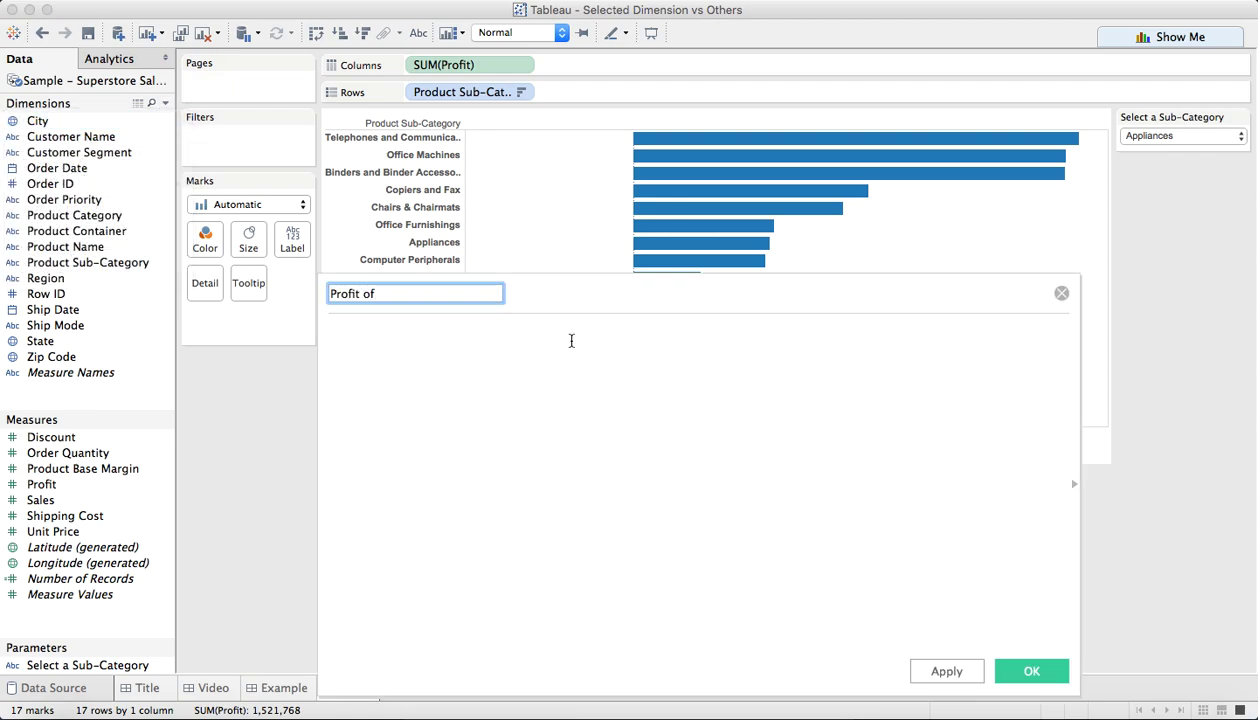
text( Chosen SubCategory)
click(571, 341)
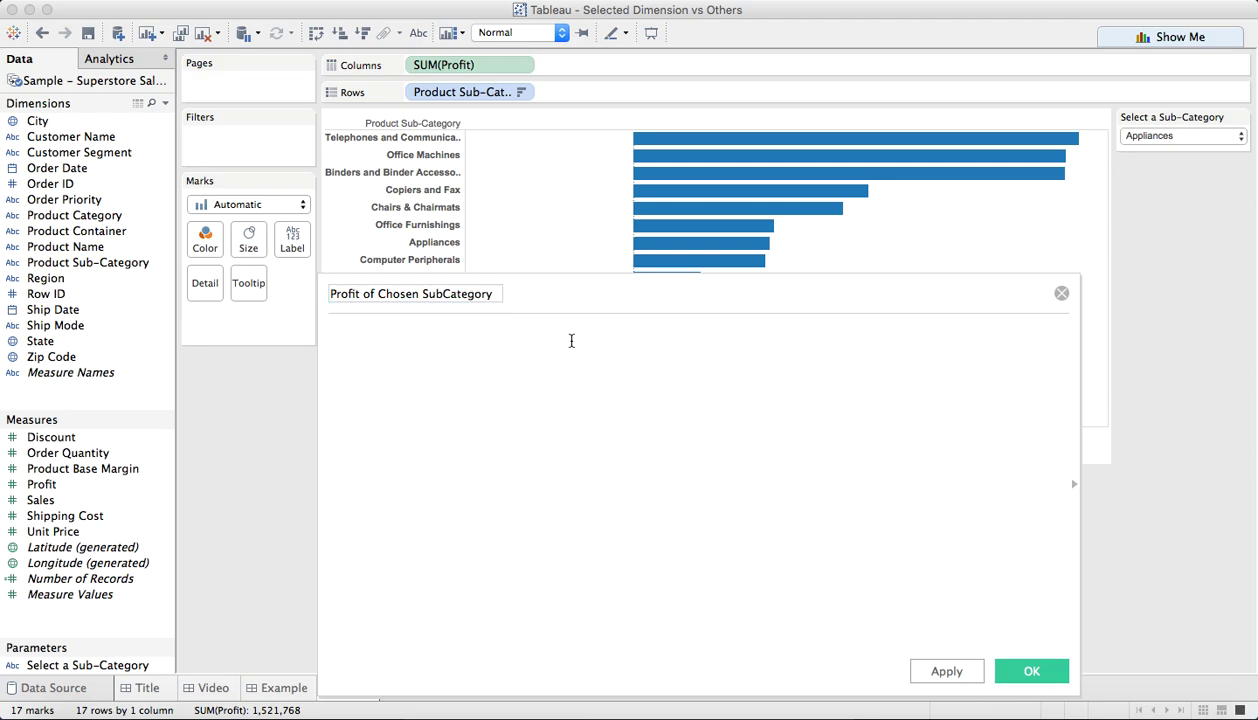
Step: Begin the calculation's formula with the line "{ EXCLUDE [Product Sub-Category] :"
text({ EX)
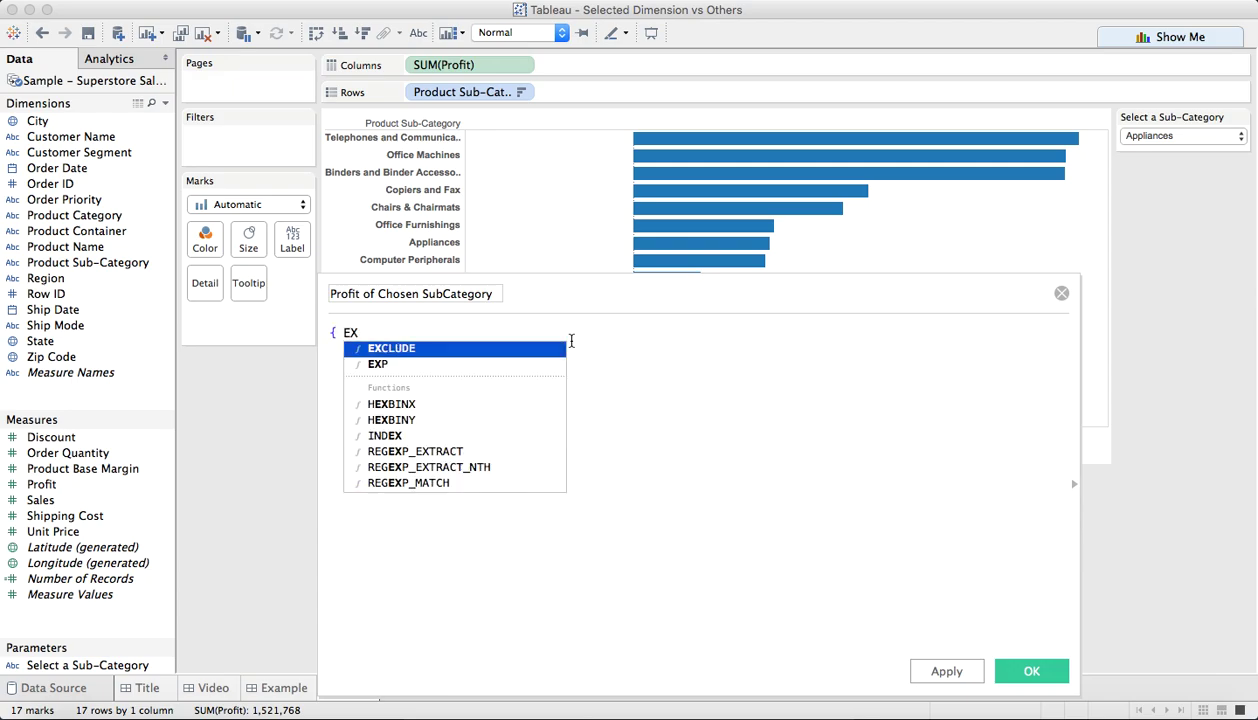
key(Return)
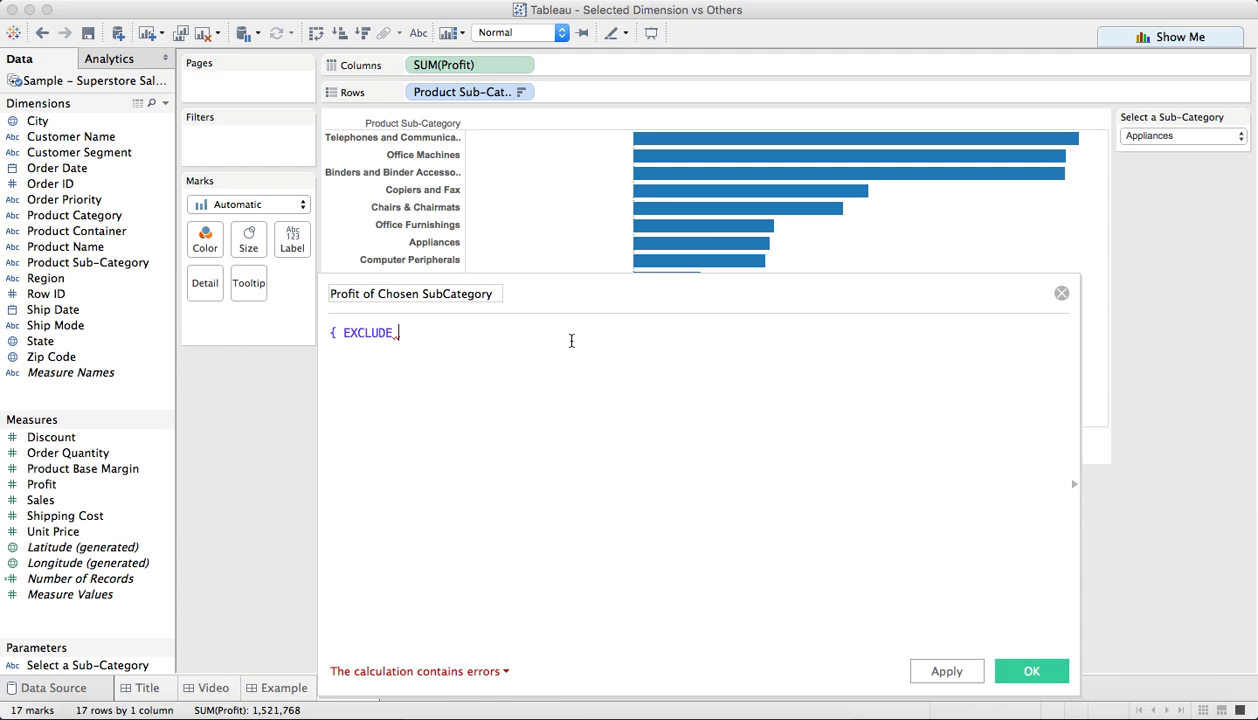
text(pro)
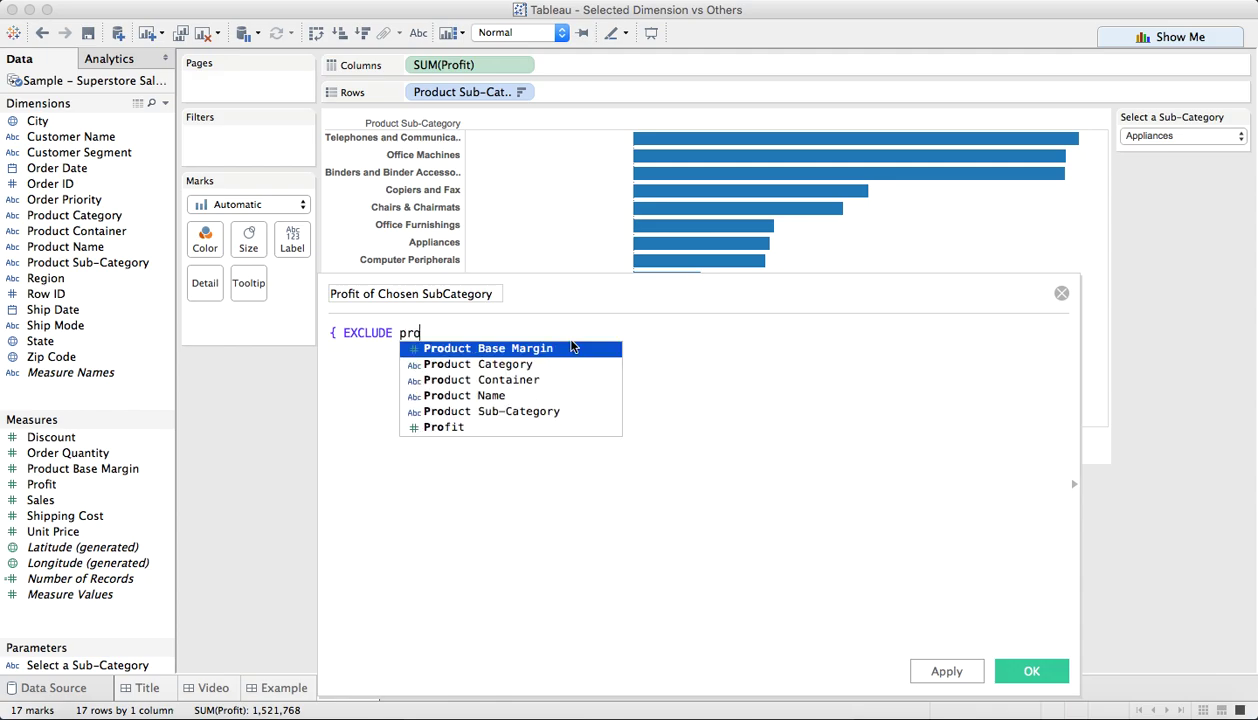
key(Down)
key(Down)
key(Down)
key(Down)
key(Return)
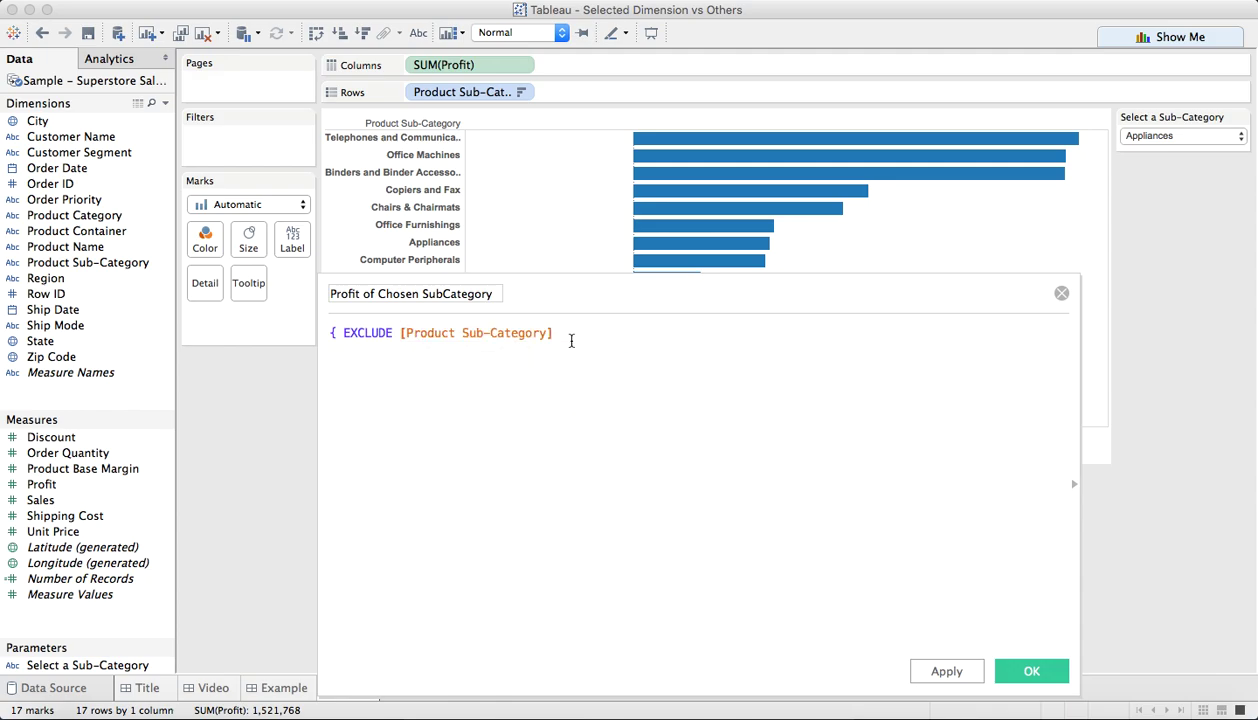
text(:)
key(Return)
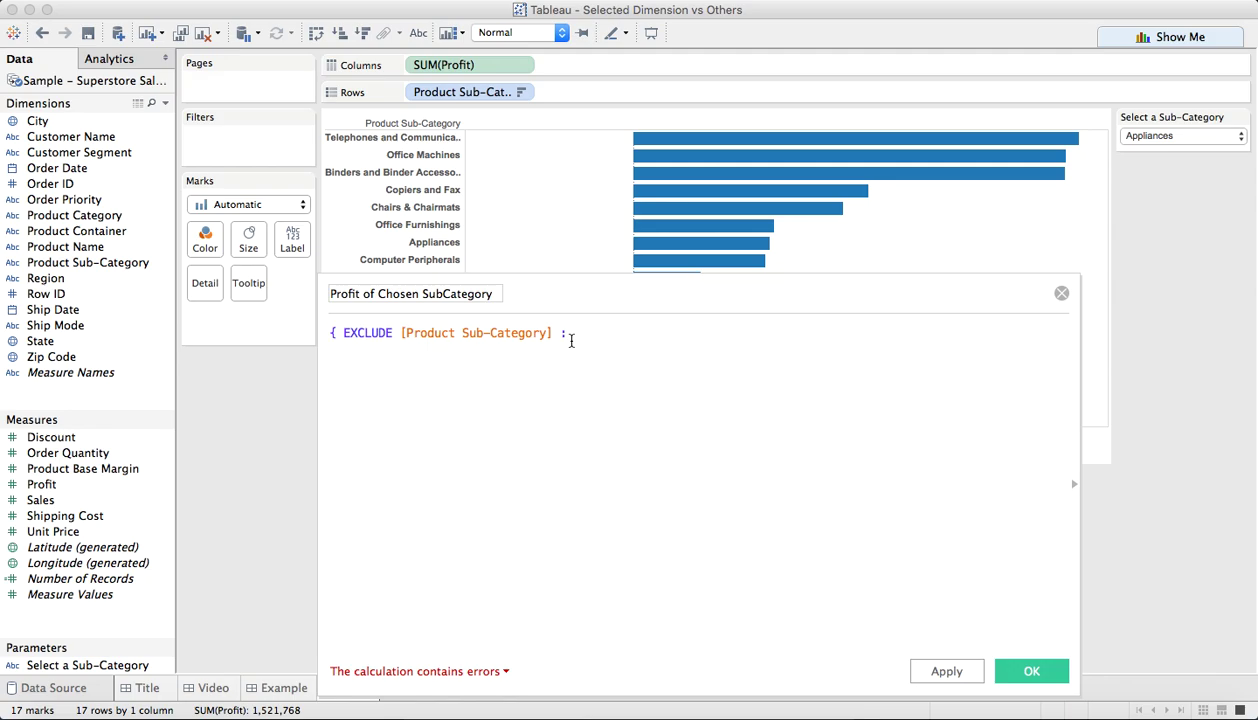
Step: Add the condition "SUM( IF [Product Sub-Category]=[Select a Sub-Category]" on the formula's second line
text(SUM)
key(Return)
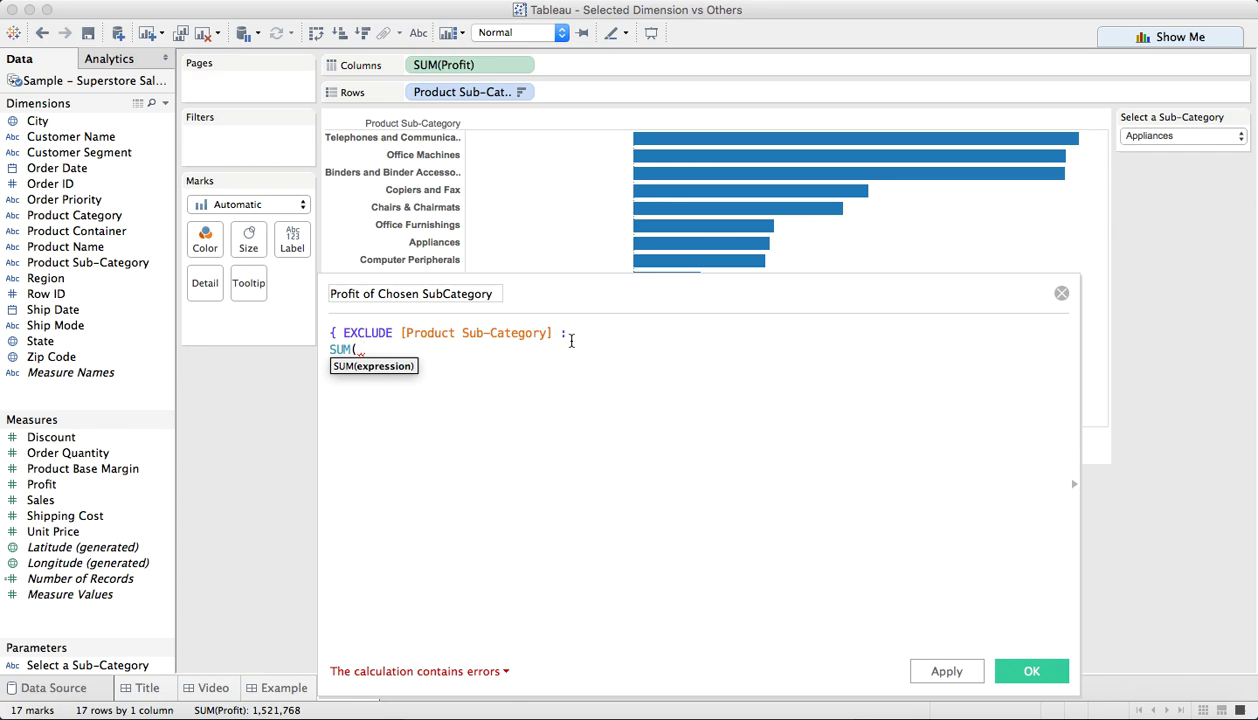
text(IF pro)
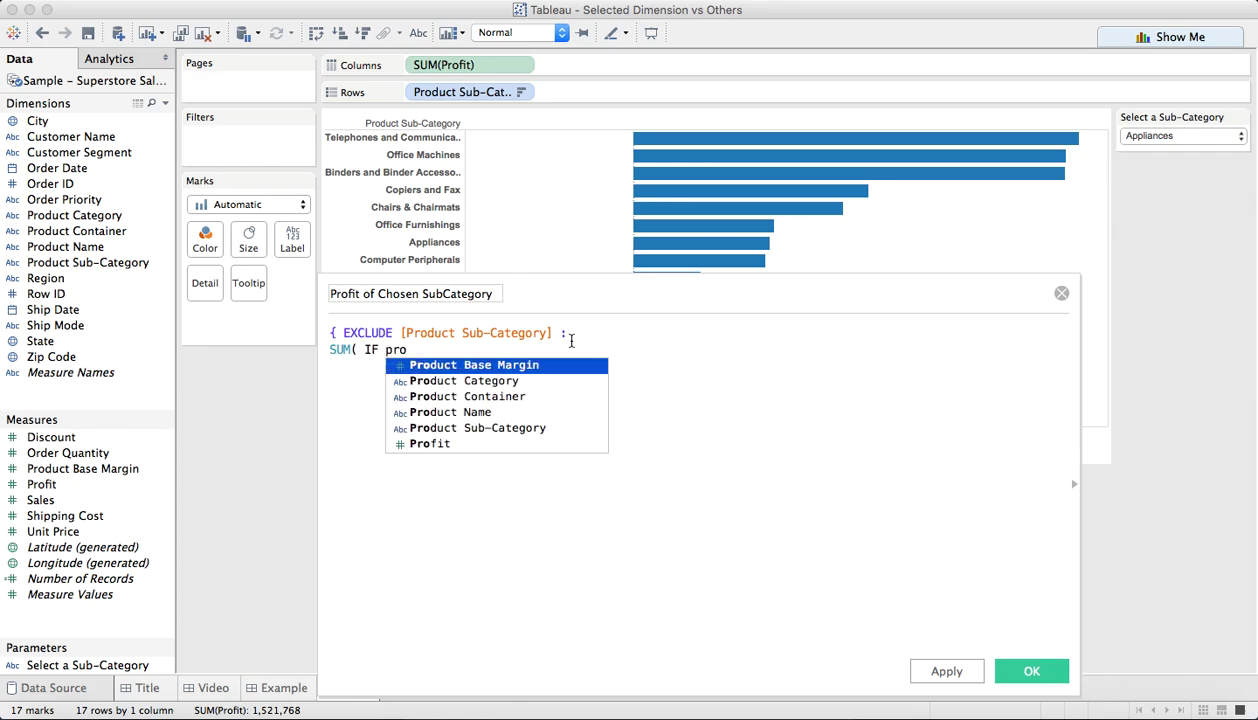
key(Down)
key(Down)
key(Down)
key(Down)
key(Return)
text(=)
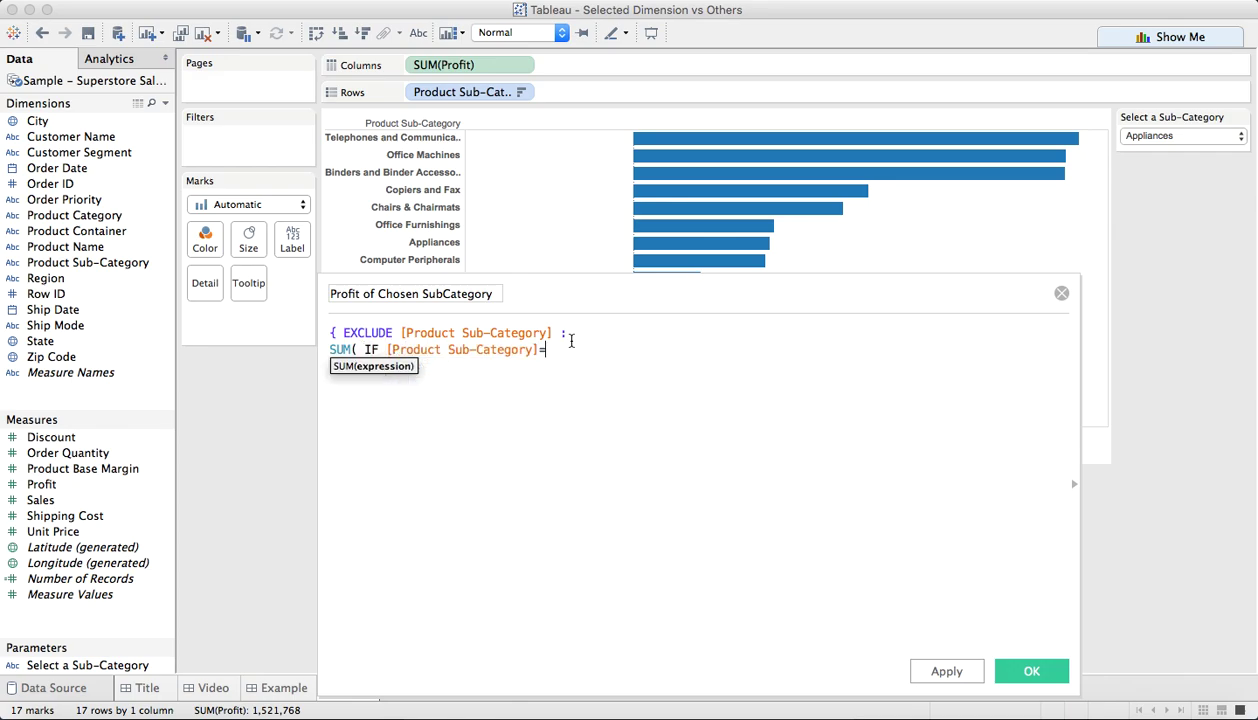
text(cho)
key(BackSpace)
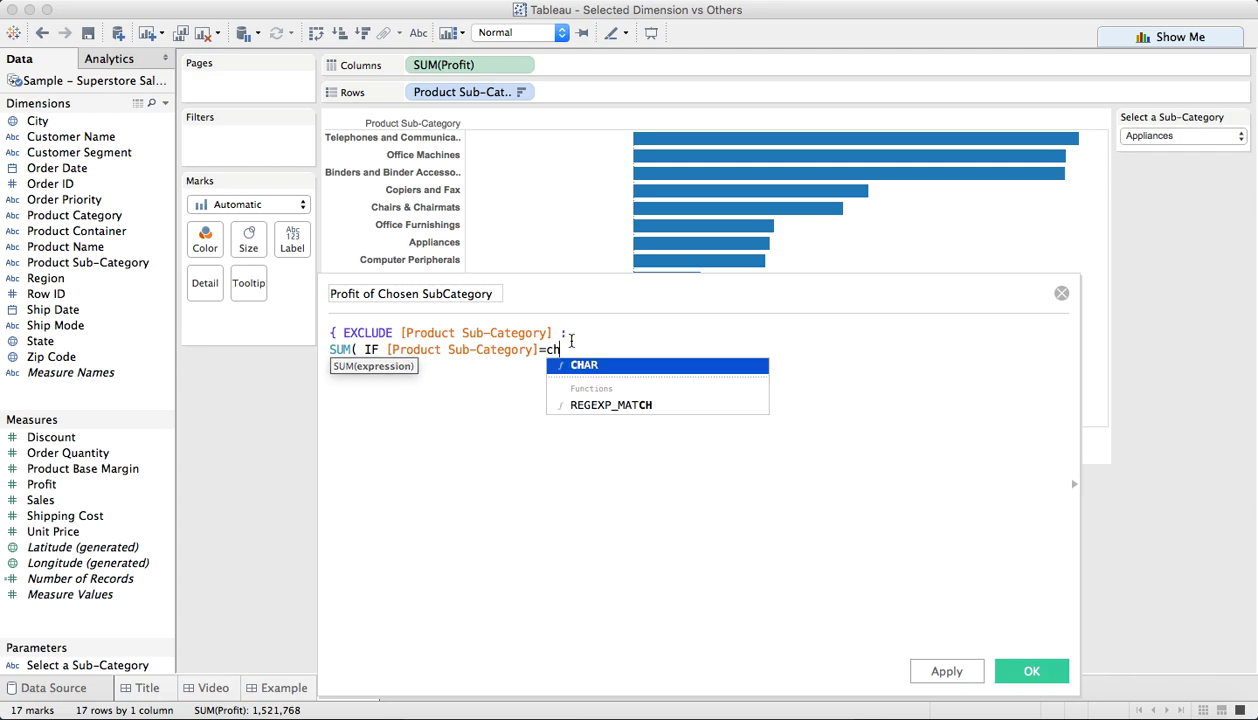
key(BackSpace)
key(BackSpace)
text(sel)
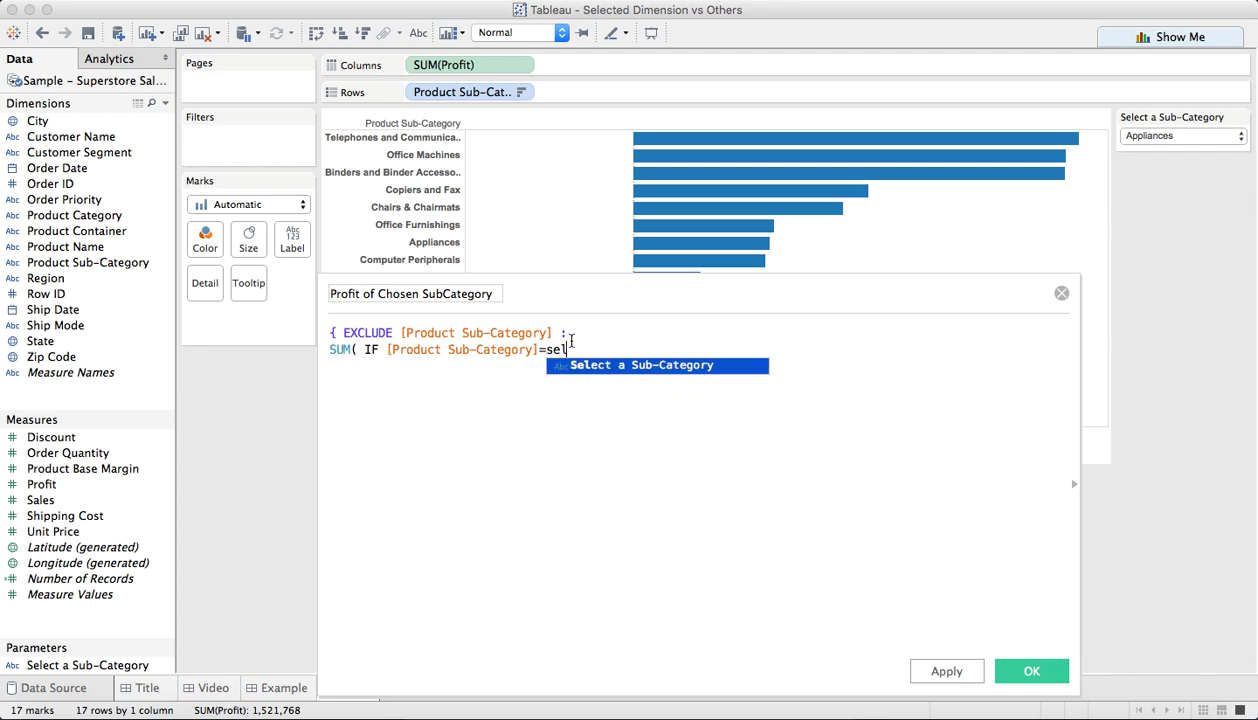
key(Return)
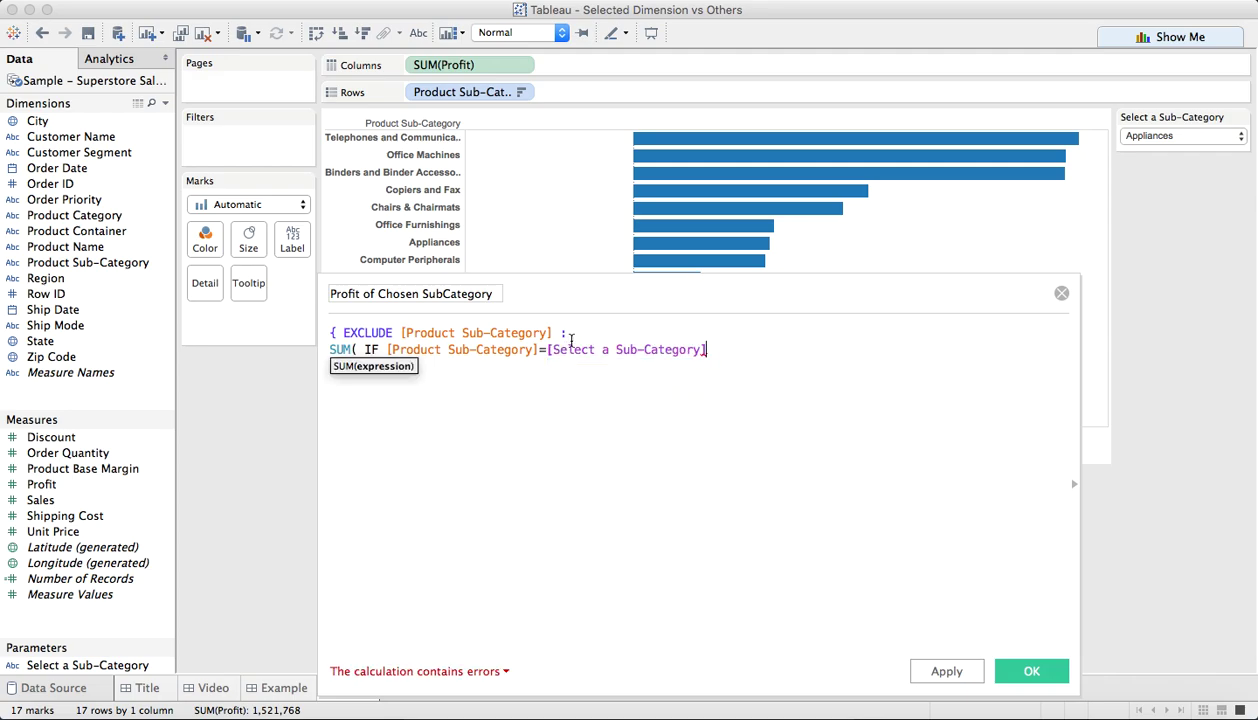
Step: Complete the formula with "THEN [Profit] END) }" and save the calculated field
text(TH)
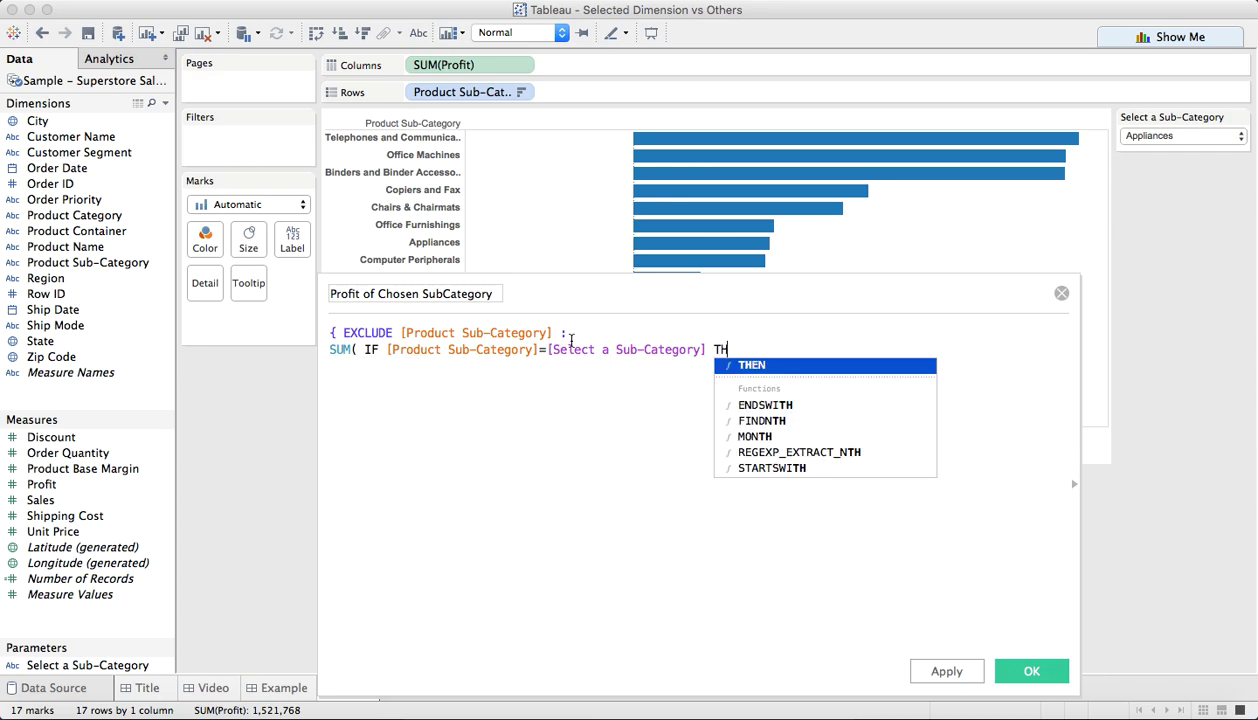
text(EN profi)
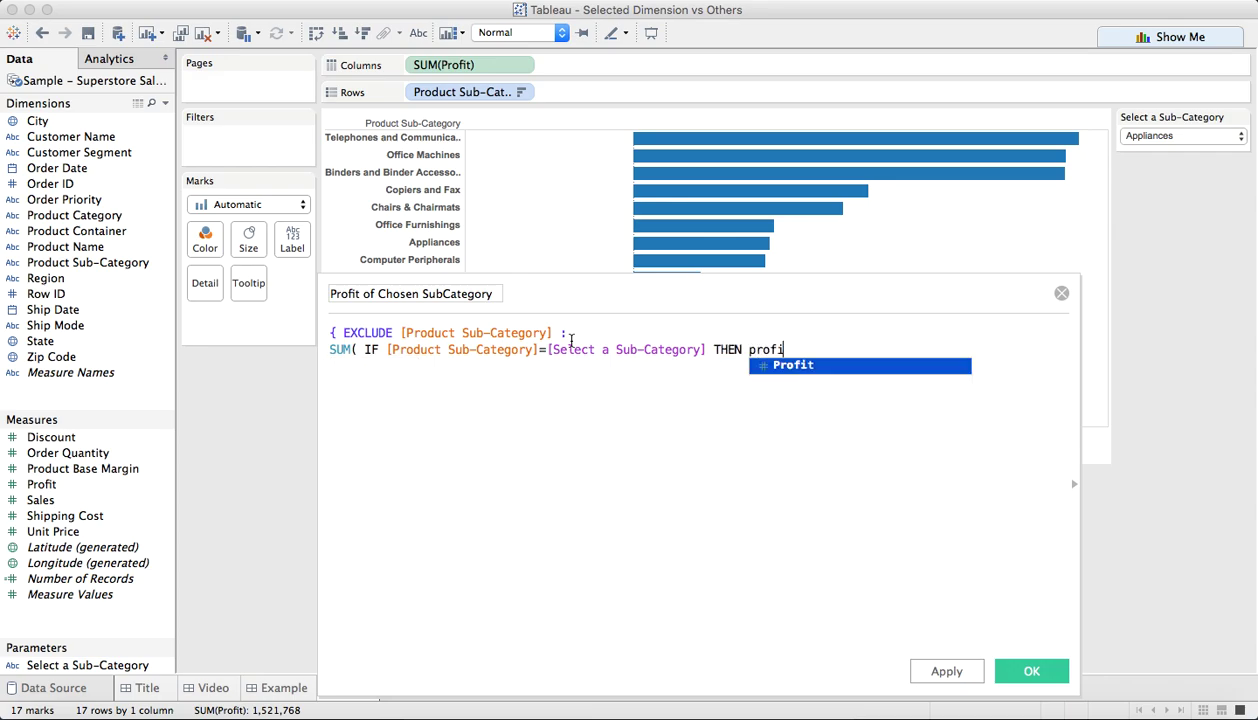
key(Return)
text(END))
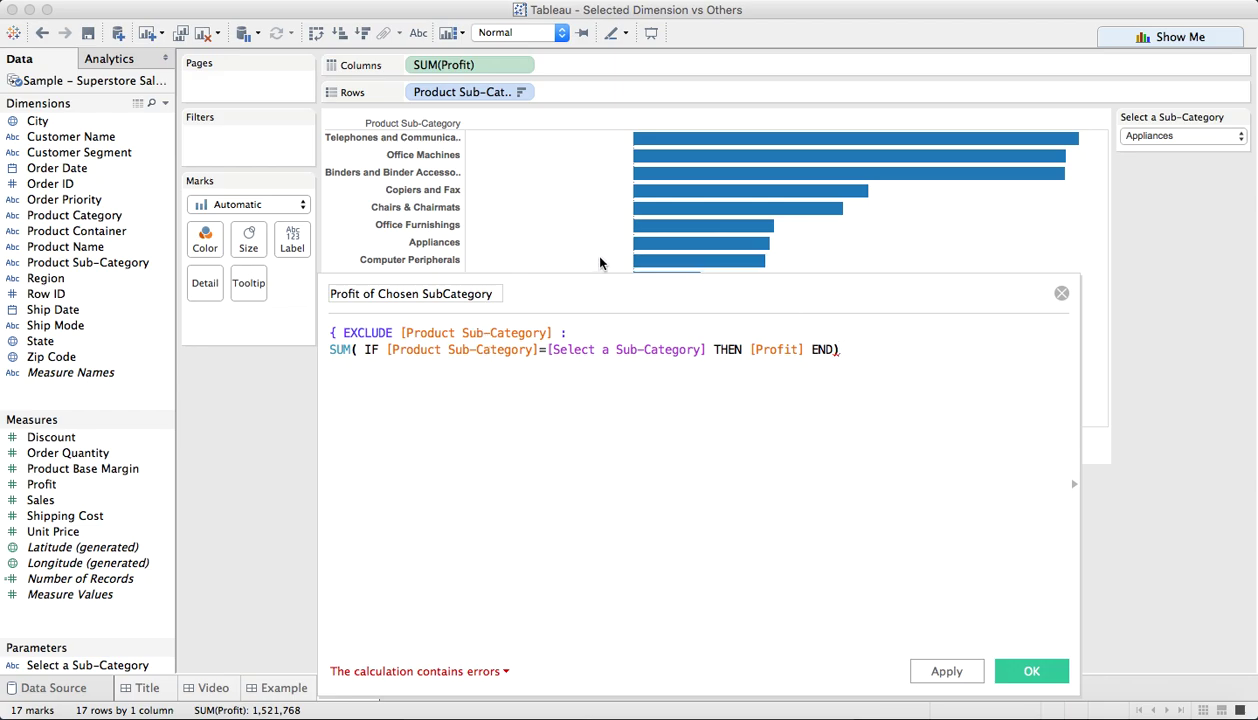
text(})
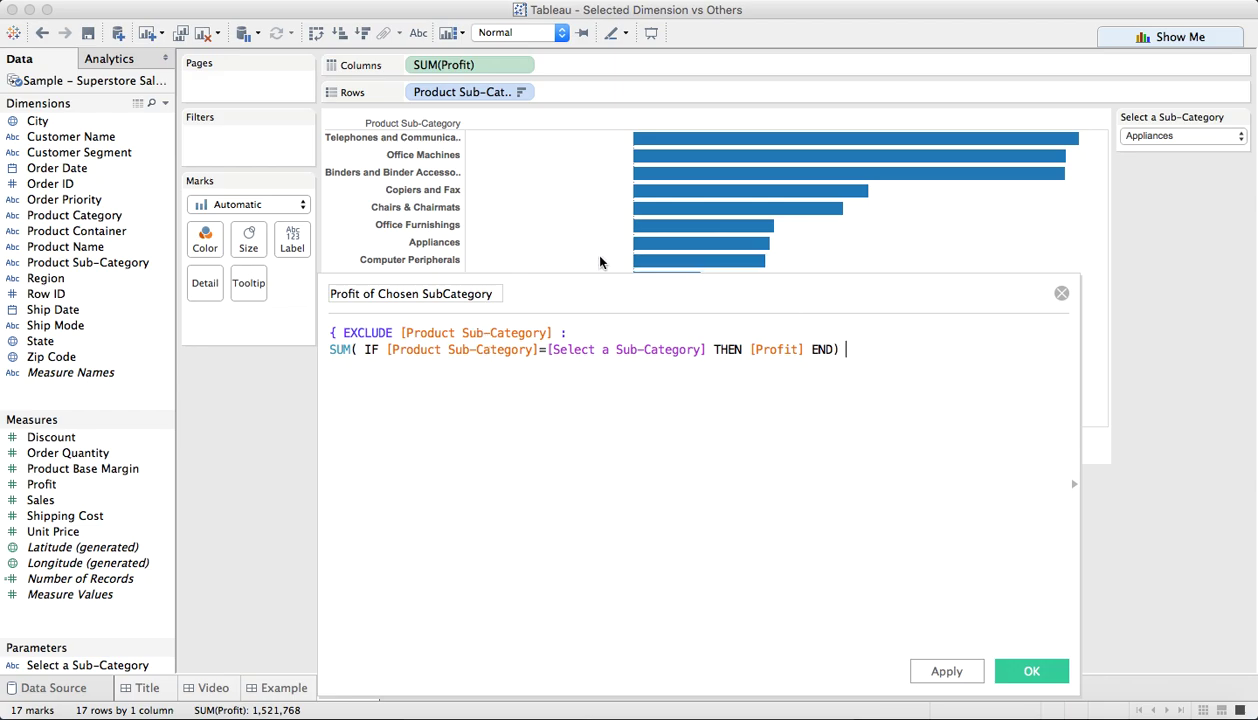
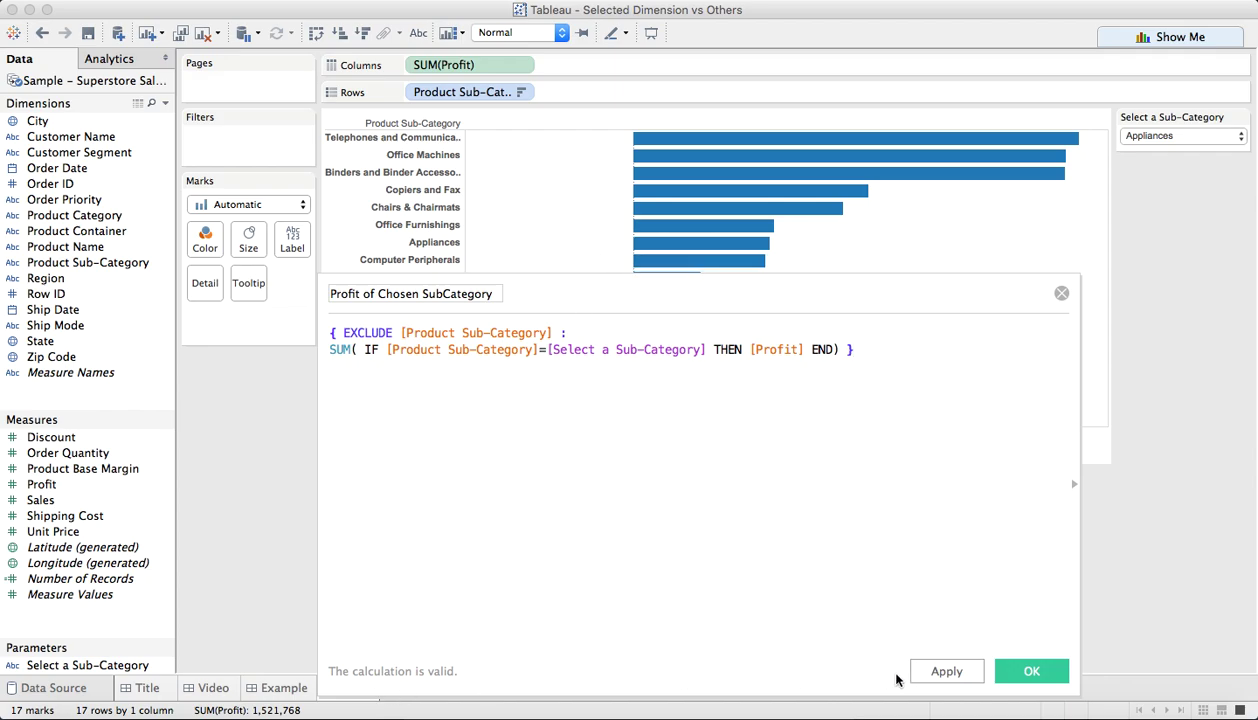
click(1016, 665)
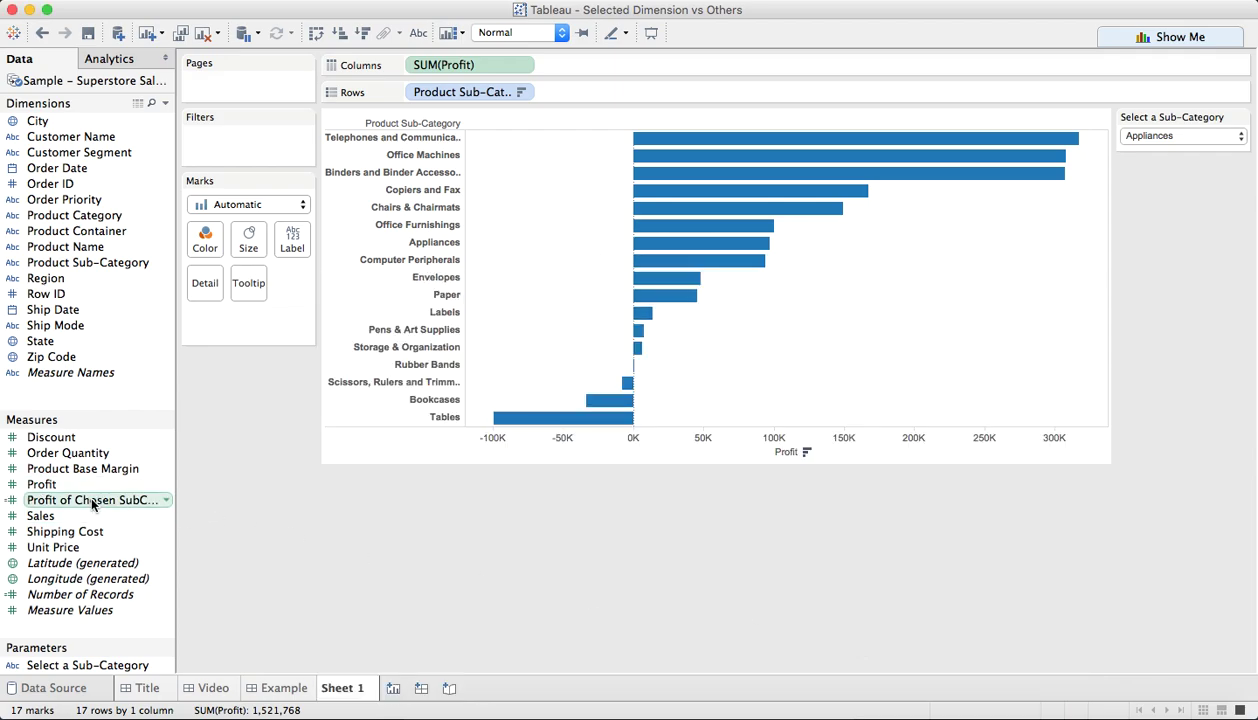
Step: Add Profit of Chosen SubCategory to the columns after SUM(Profit) and set the parameter to Binders and Binder Accessories
drag(99, 500, 652, 56)
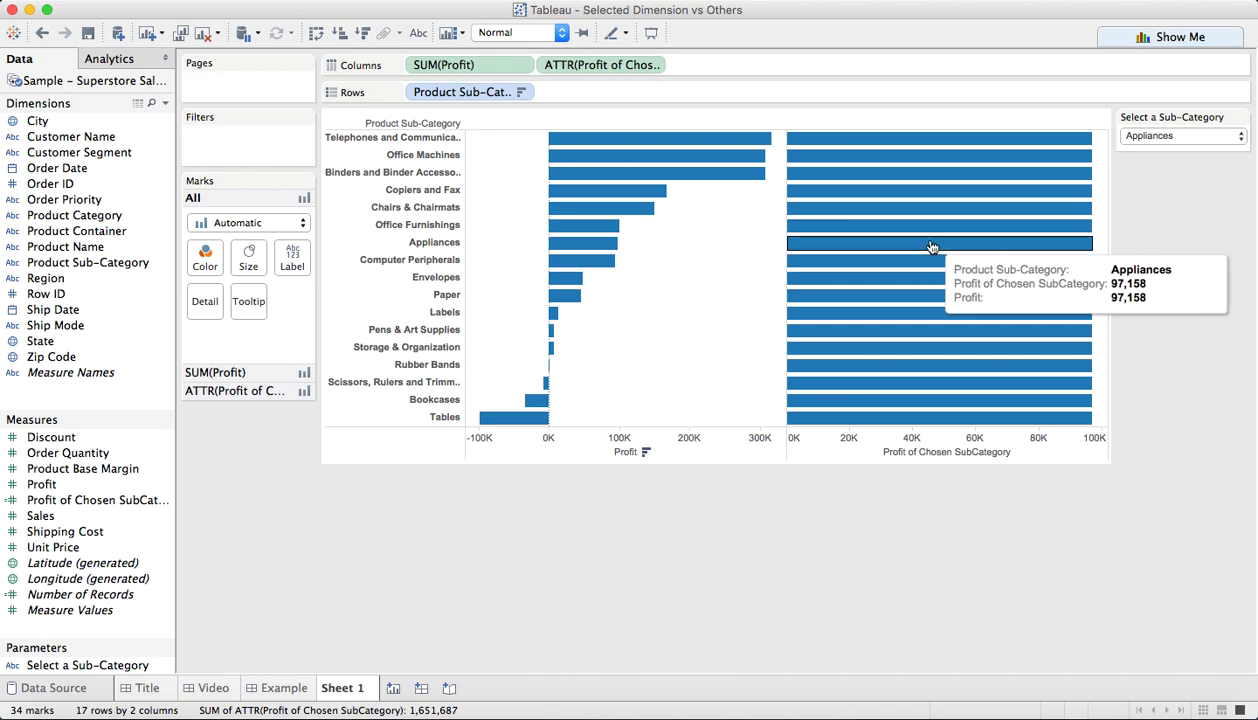
click(1176, 137)
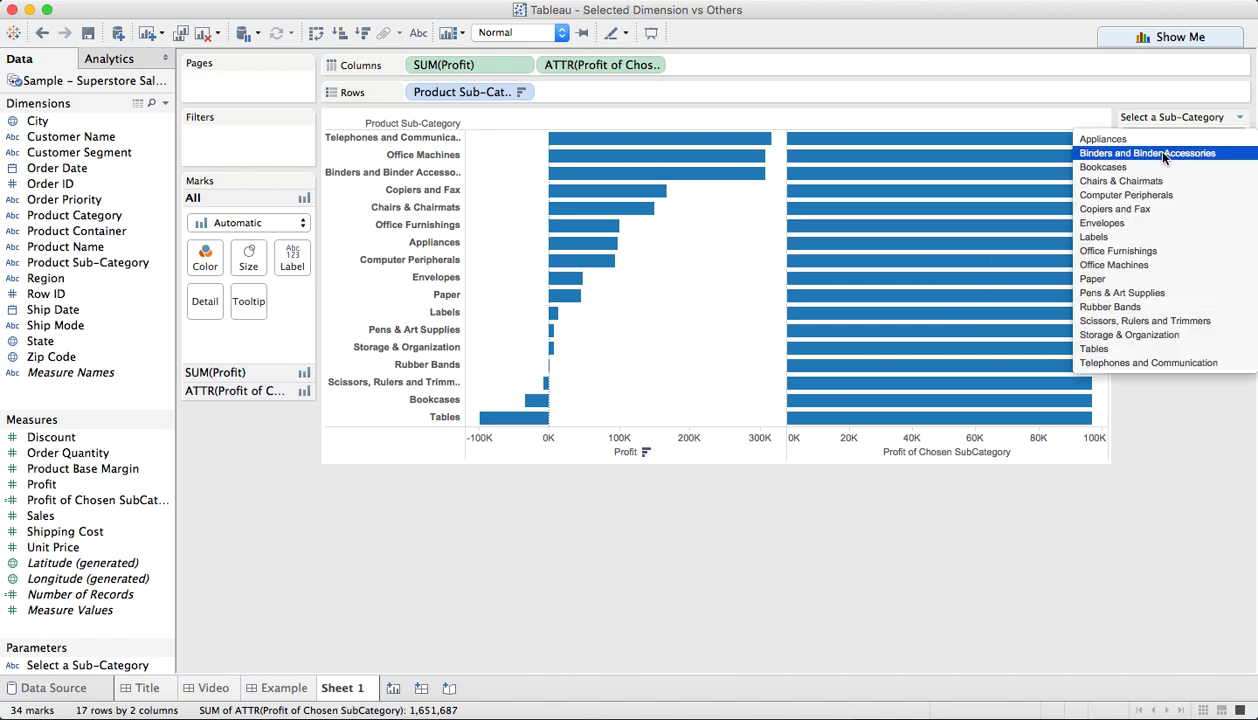
click(1163, 154)
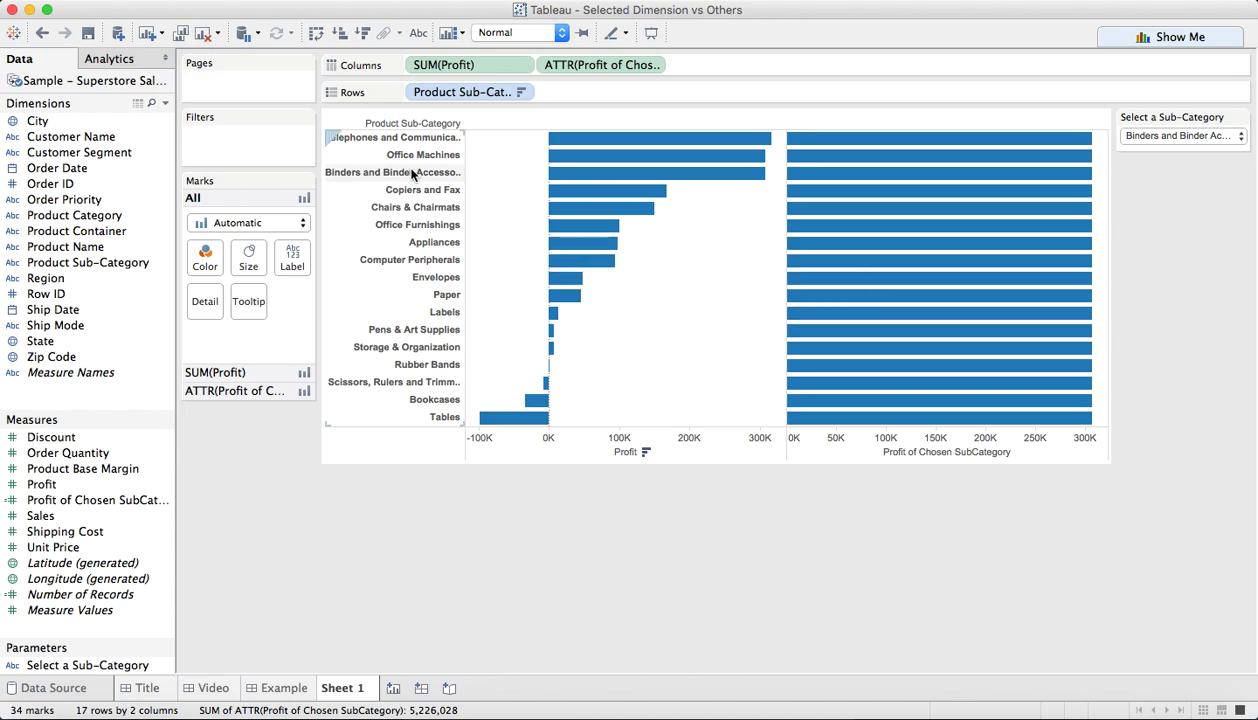
Step: Remove Profit of Chosen SubCategory from the columns and start a calculated field named Difference in Profit
mouse_move(598, 177)
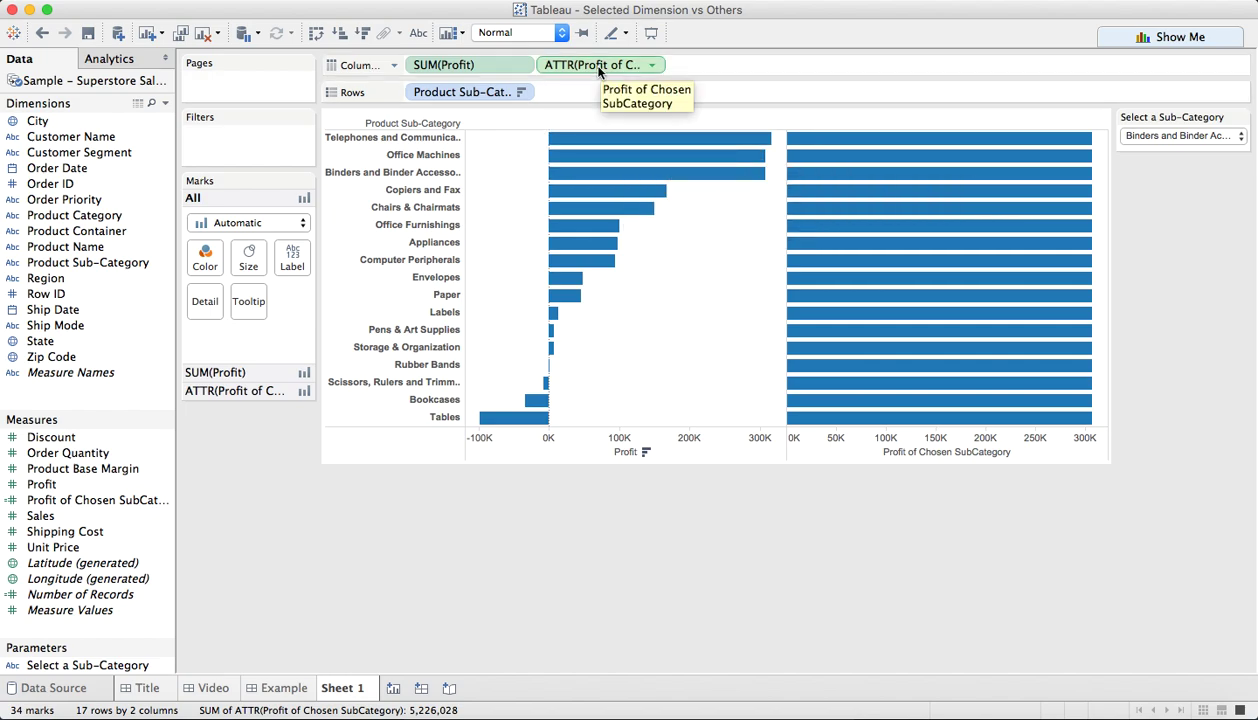
drag(599, 70, 547, 535)
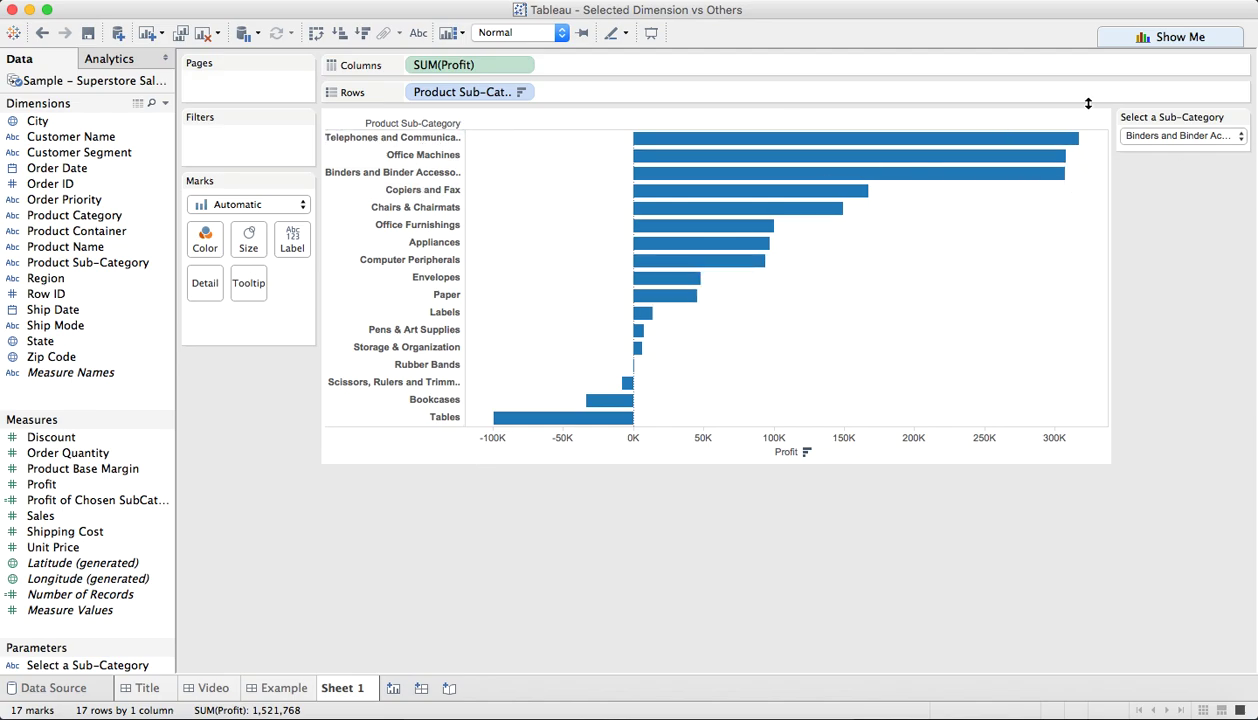
click(166, 103)
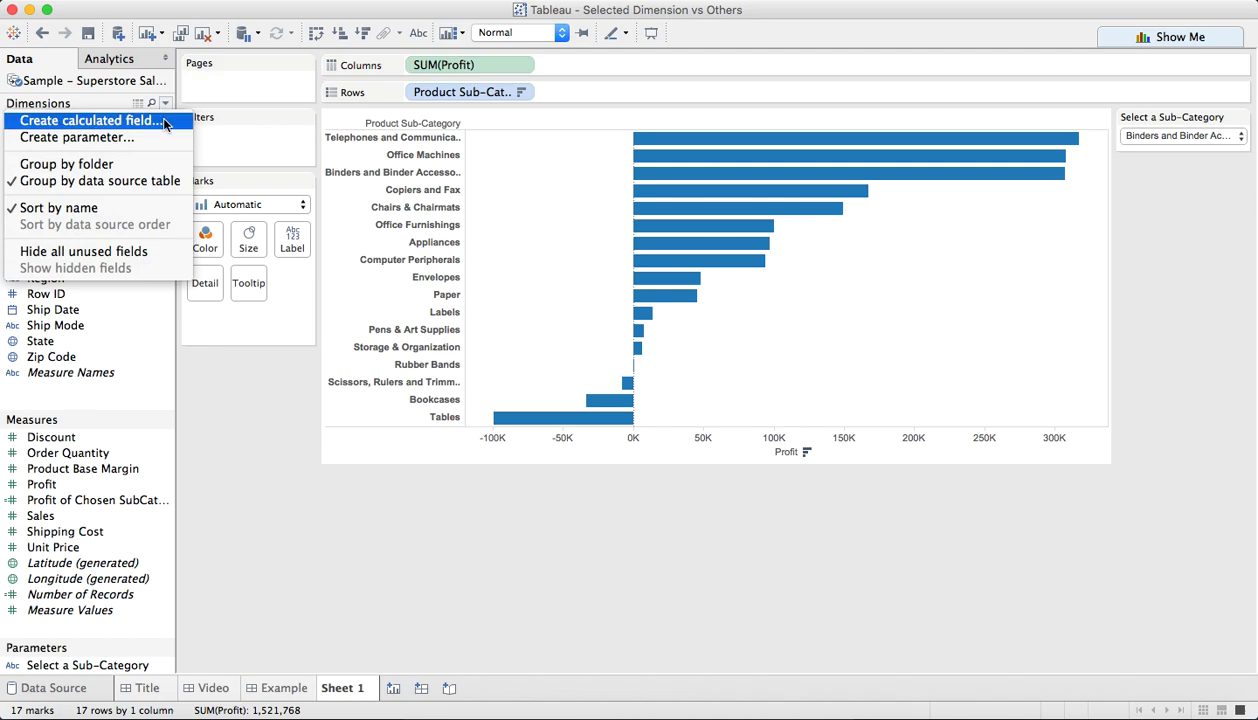
click(166, 121)
text(Di)
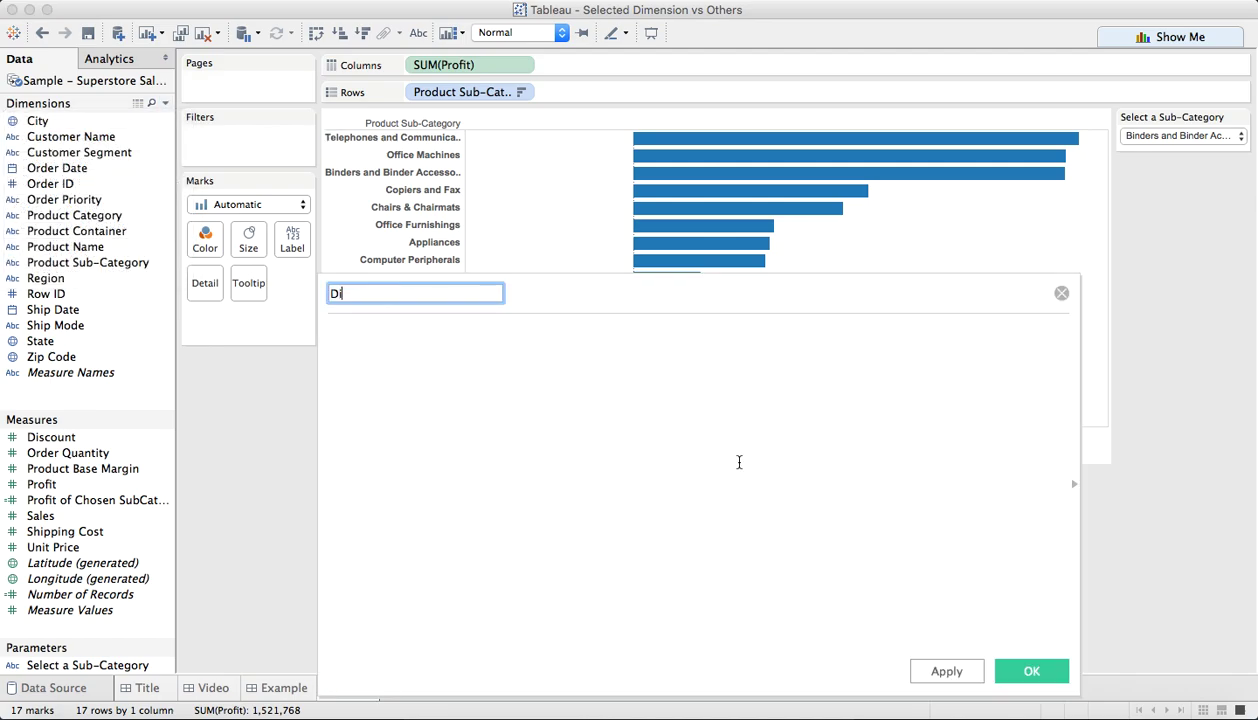
text(fference in Profit)
key(Tab)
Step: Begin the Difference in Profit formula with SUM([Profit])
text(sum)
key(Return)
text(prof)
key(Return)
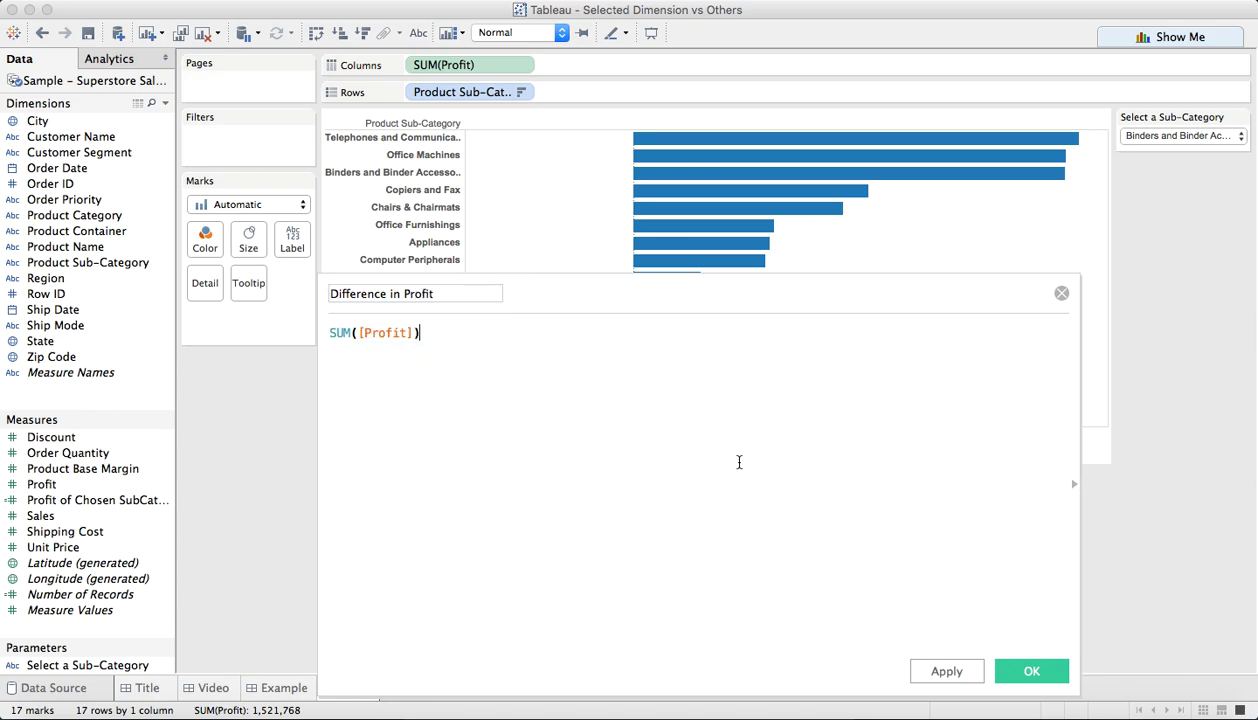
Step: Subtract SUM([Profit of Chosen SubCategory]) in the formula and save the calculated field
text(-sum)
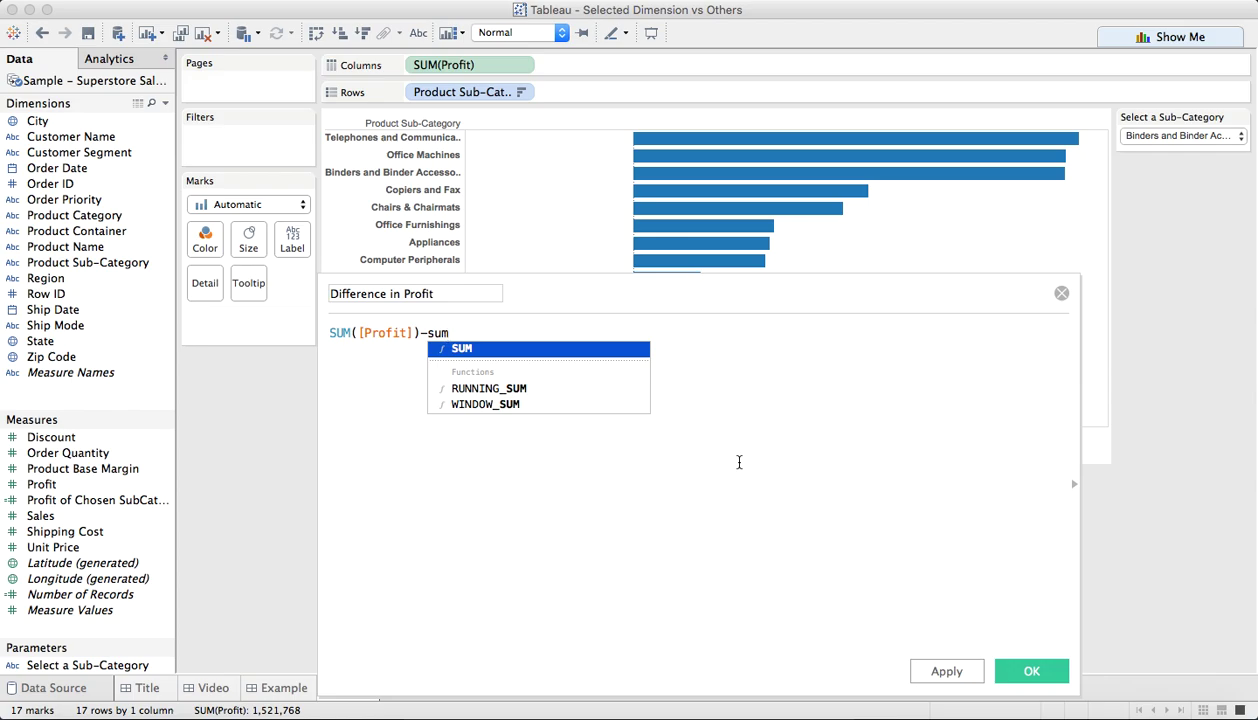
key(Return)
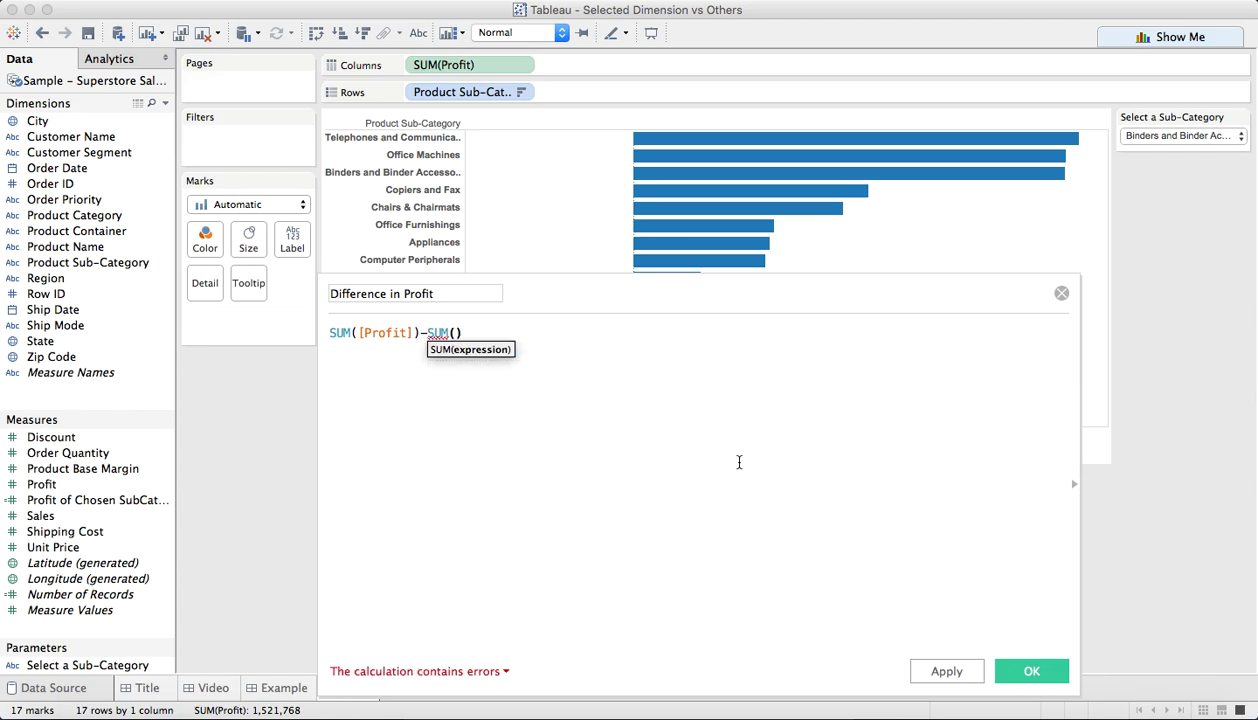
text(pro)
key(Down)
key(Down)
key(Down)
key(Down)
key(Down)
key(Down)
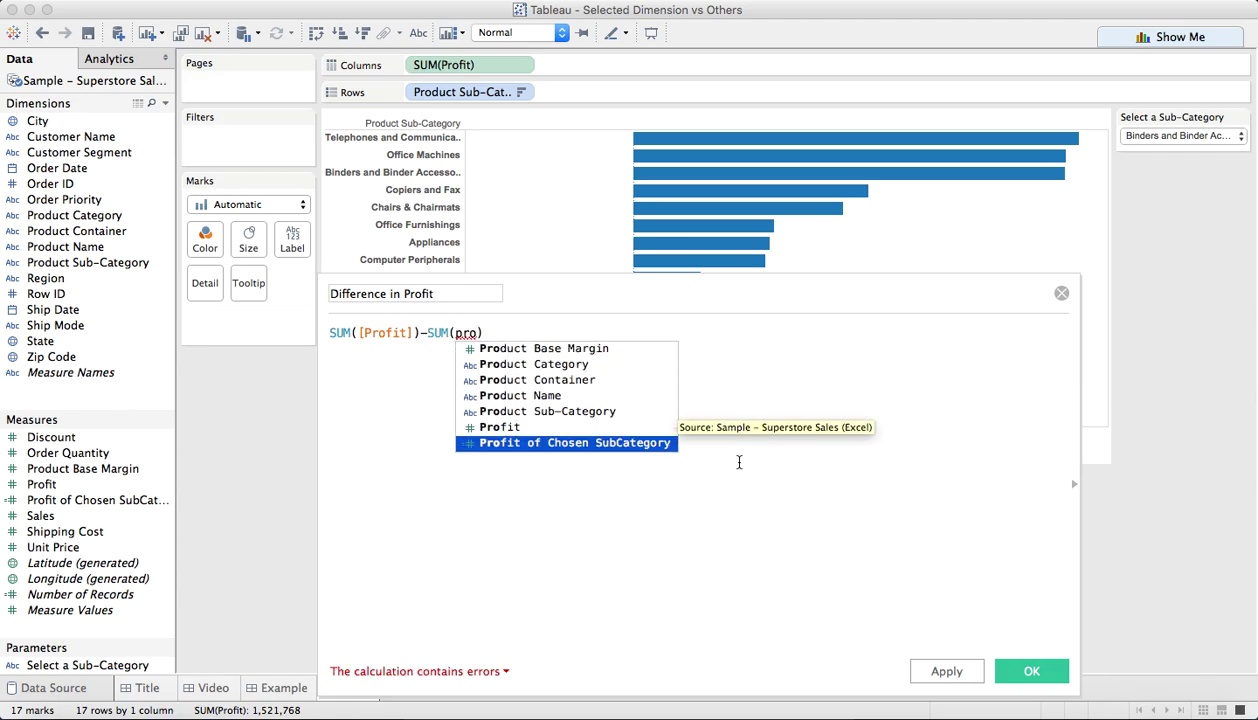
key(Return)
click(1028, 669)
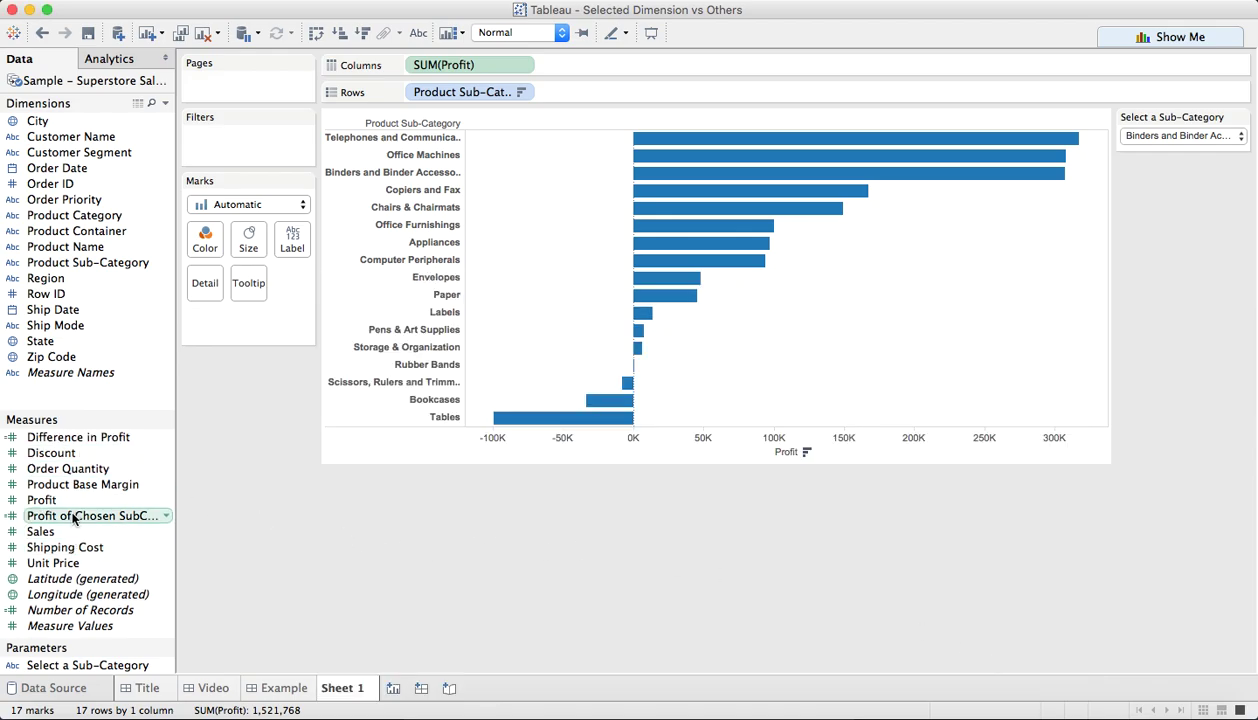
Step: Add Difference in Profit to the columns after SUM(Profit), and try the parameter with Appliances before setting it to Computer Peripherals
drag(80, 437, 600, 63)
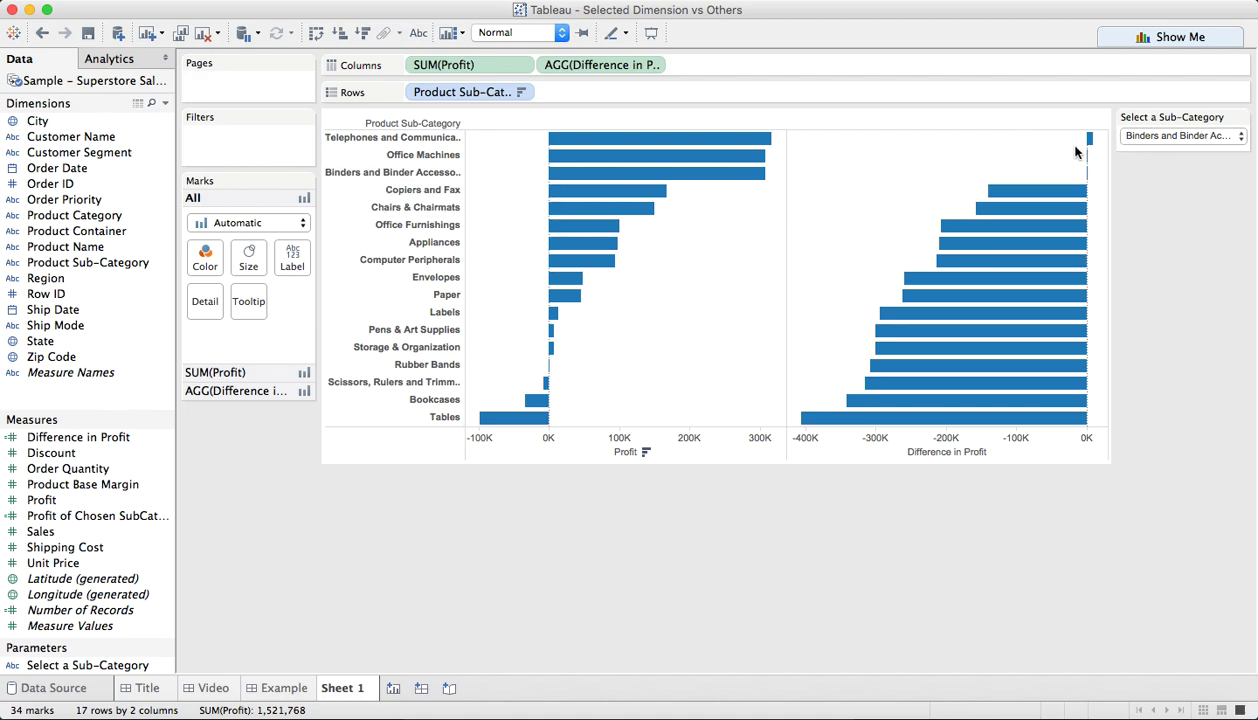
mouse_move(1087, 172)
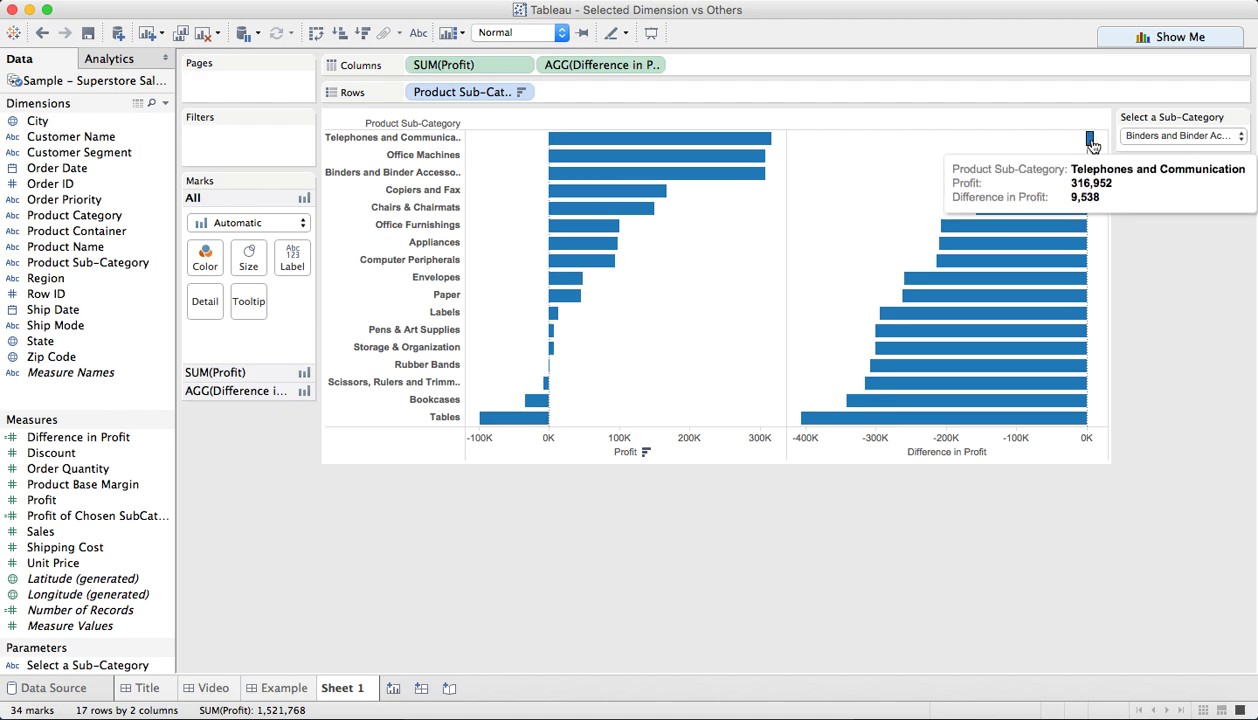
click(1134, 135)
click(1155, 140)
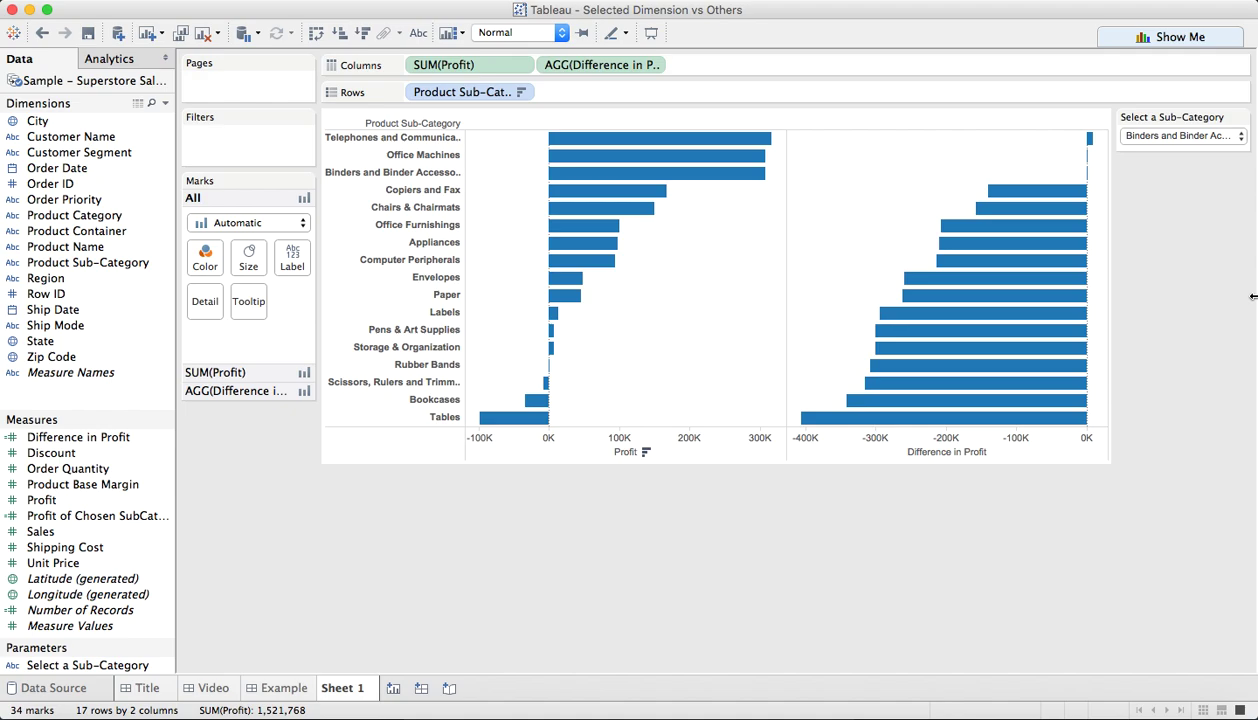
click(1140, 136)
click(1137, 122)
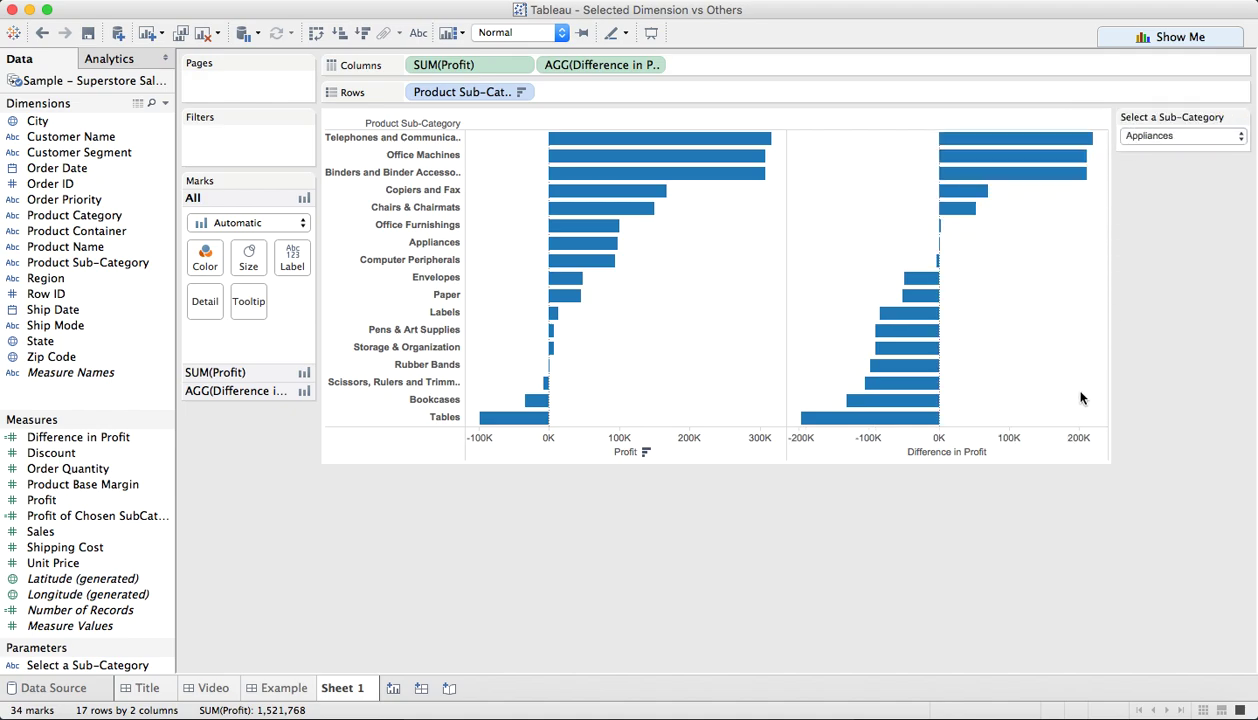
click(1180, 136)
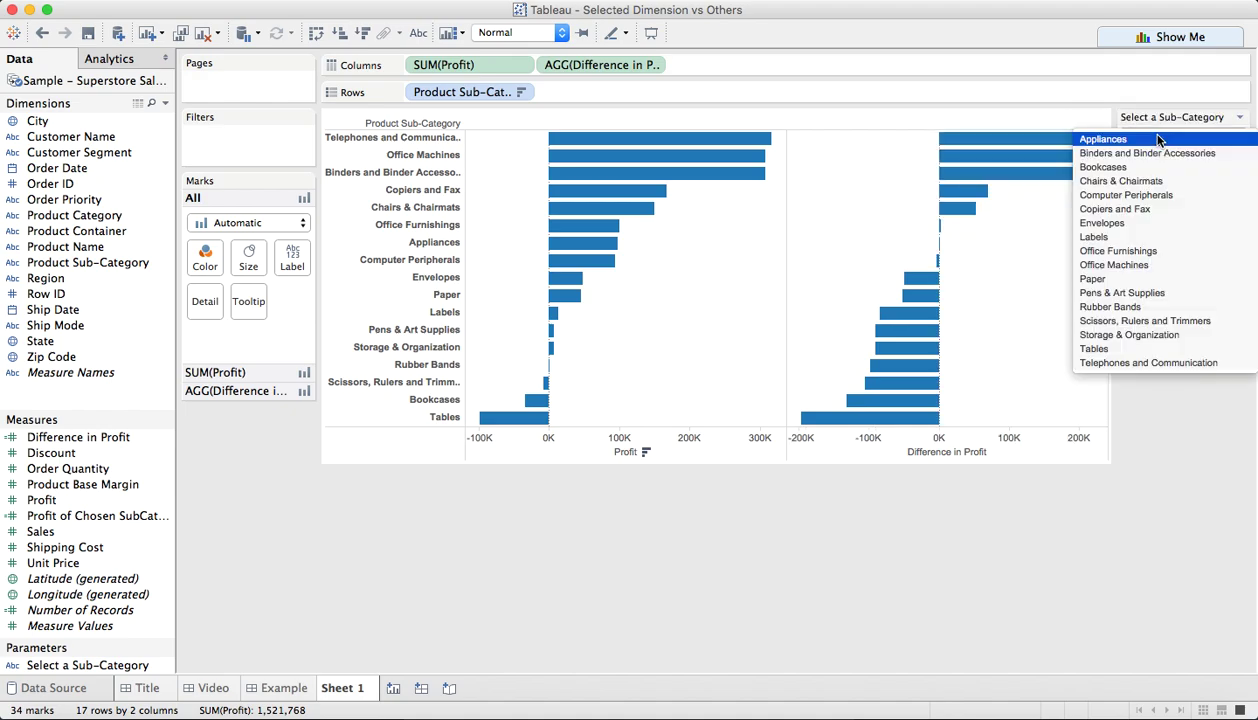
click(1148, 196)
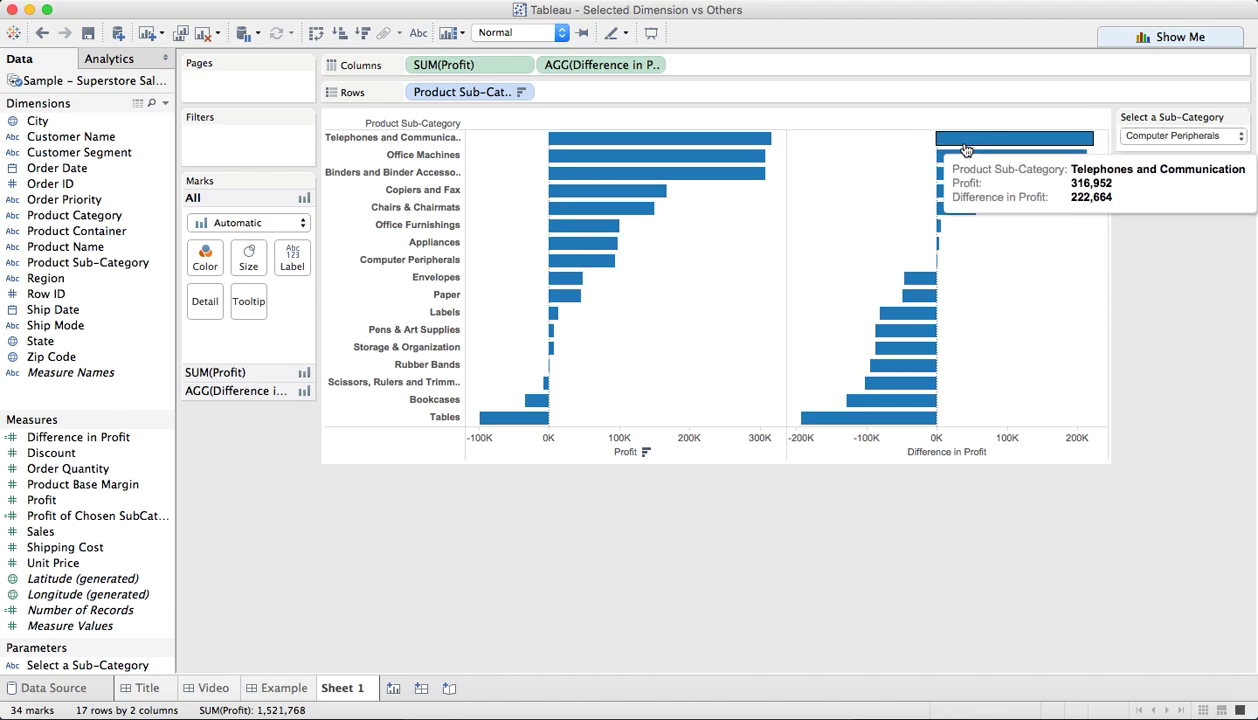
Step: Move Difference in Profit from the columns to Color and apply the Red-Black Diverging palette with its center fixed at 0
drag(595, 65, 205, 252)
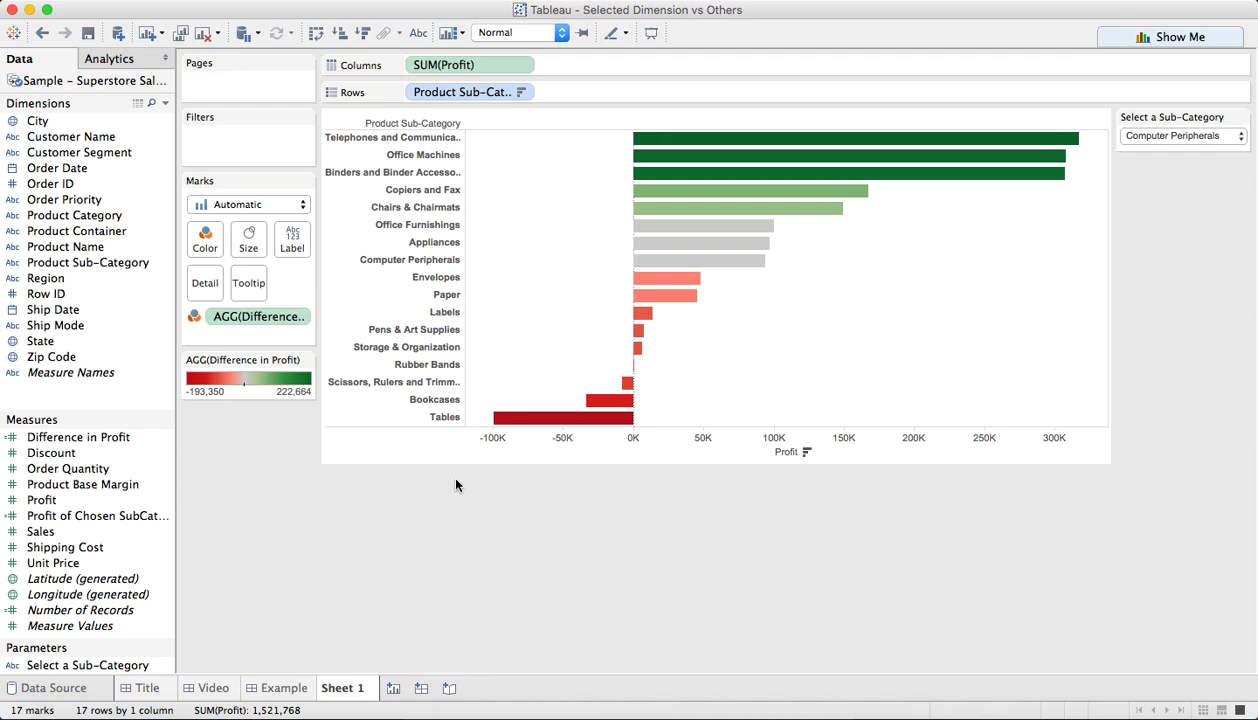
double_click(240, 385)
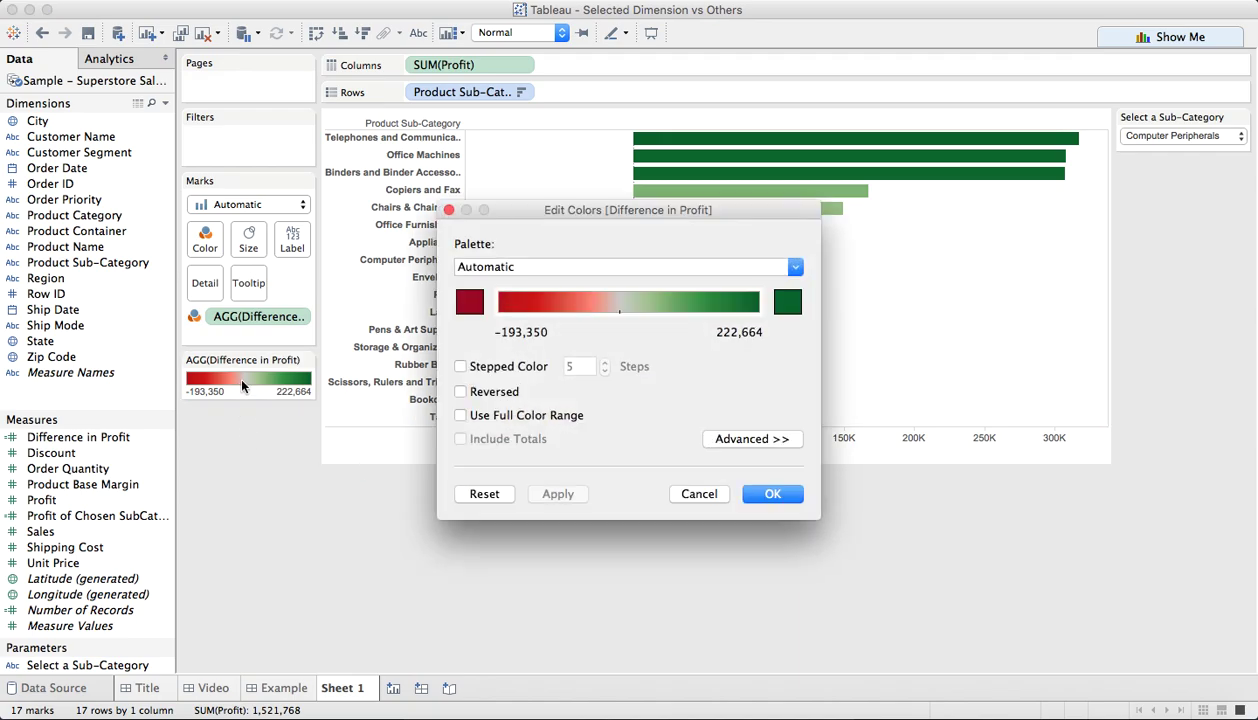
click(532, 268)
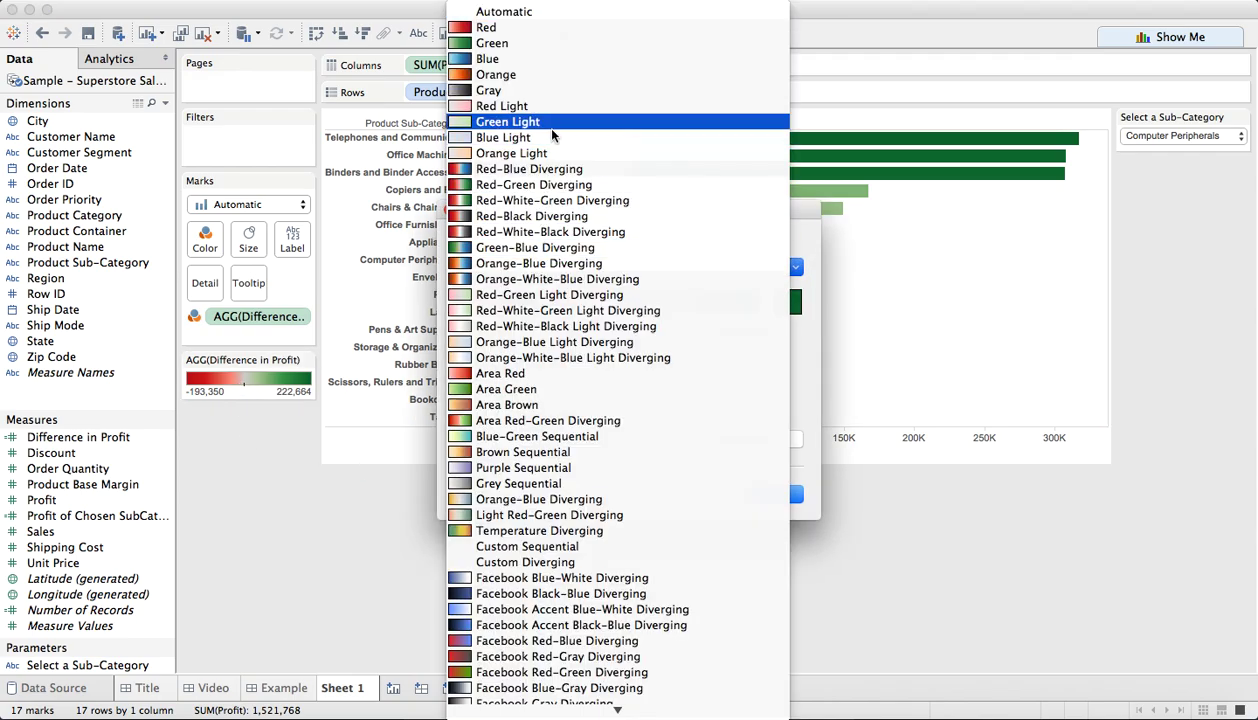
click(541, 216)
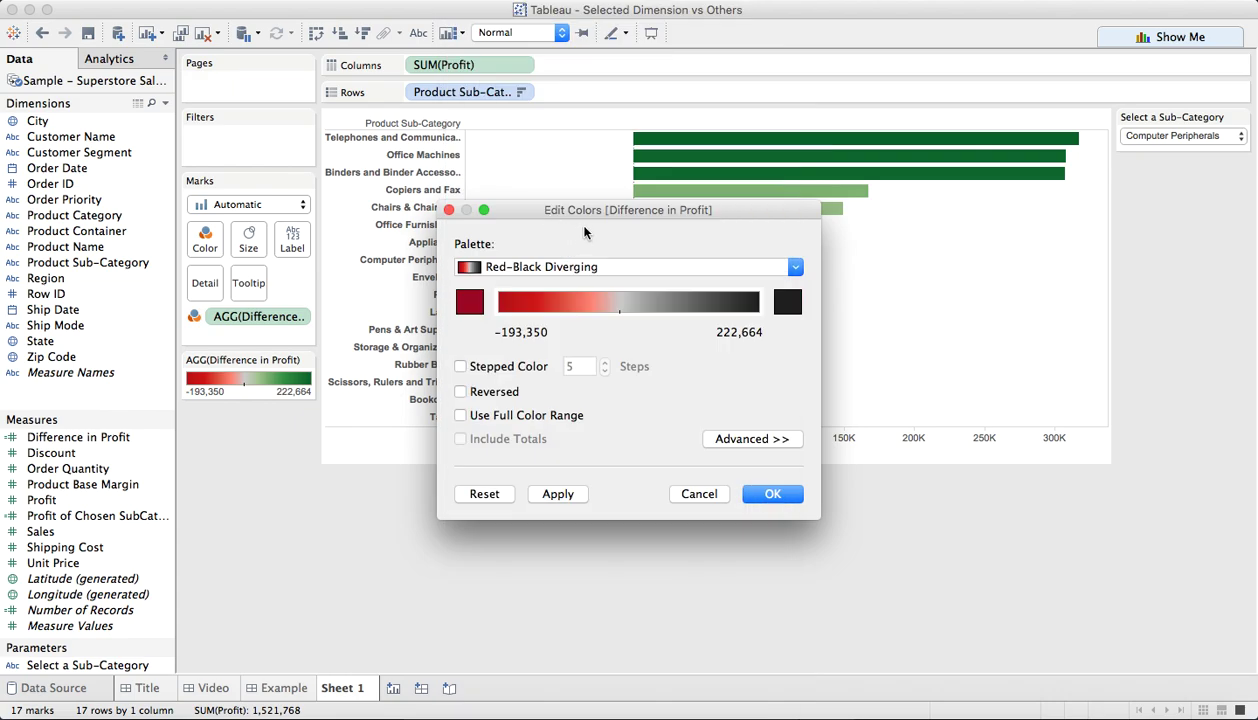
click(752, 439)
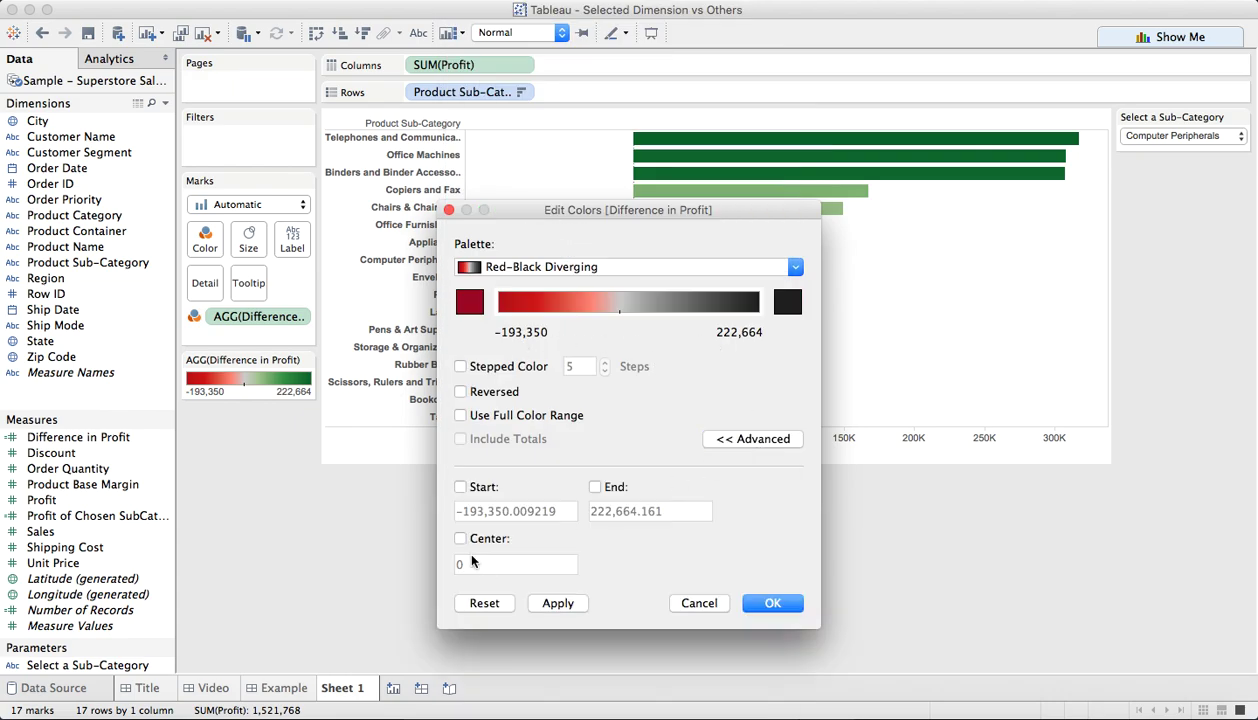
click(460, 540)
click(759, 602)
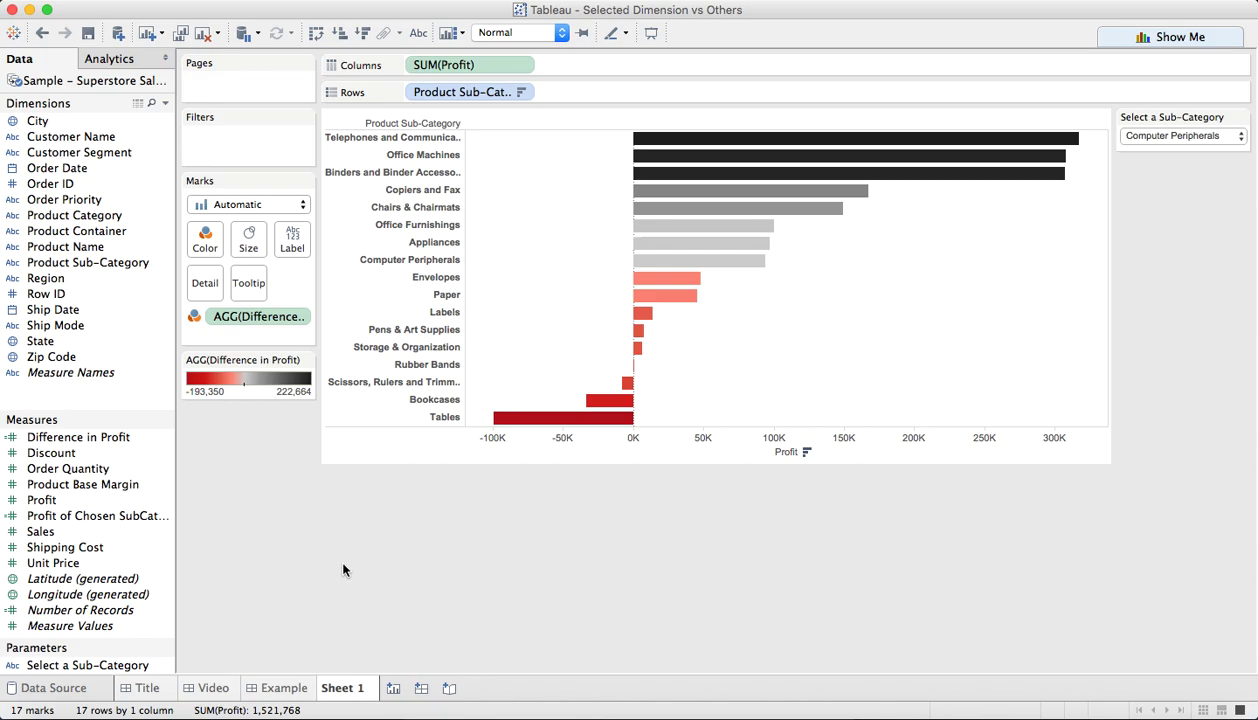
Step: Start a new parameter named Choose a Metric with data type String and a list of allowable values
click(166, 104)
click(597, 417)
text(Choos)
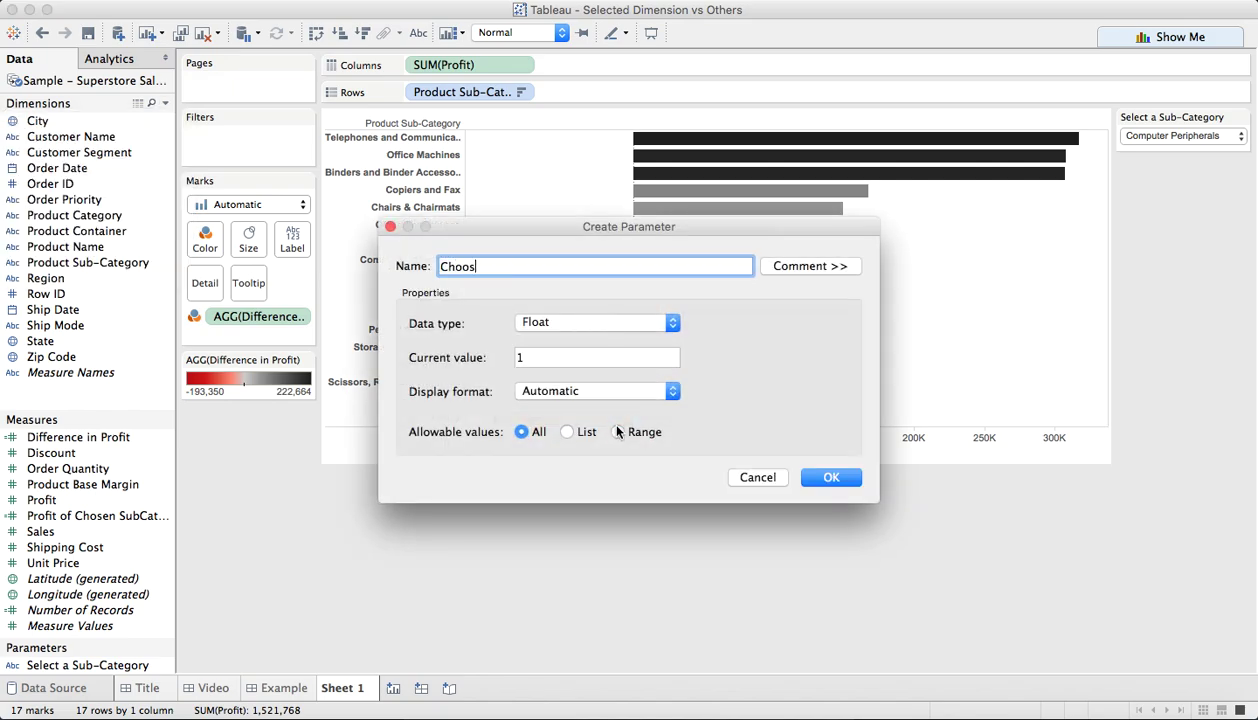
text(e a Metric)
click(585, 434)
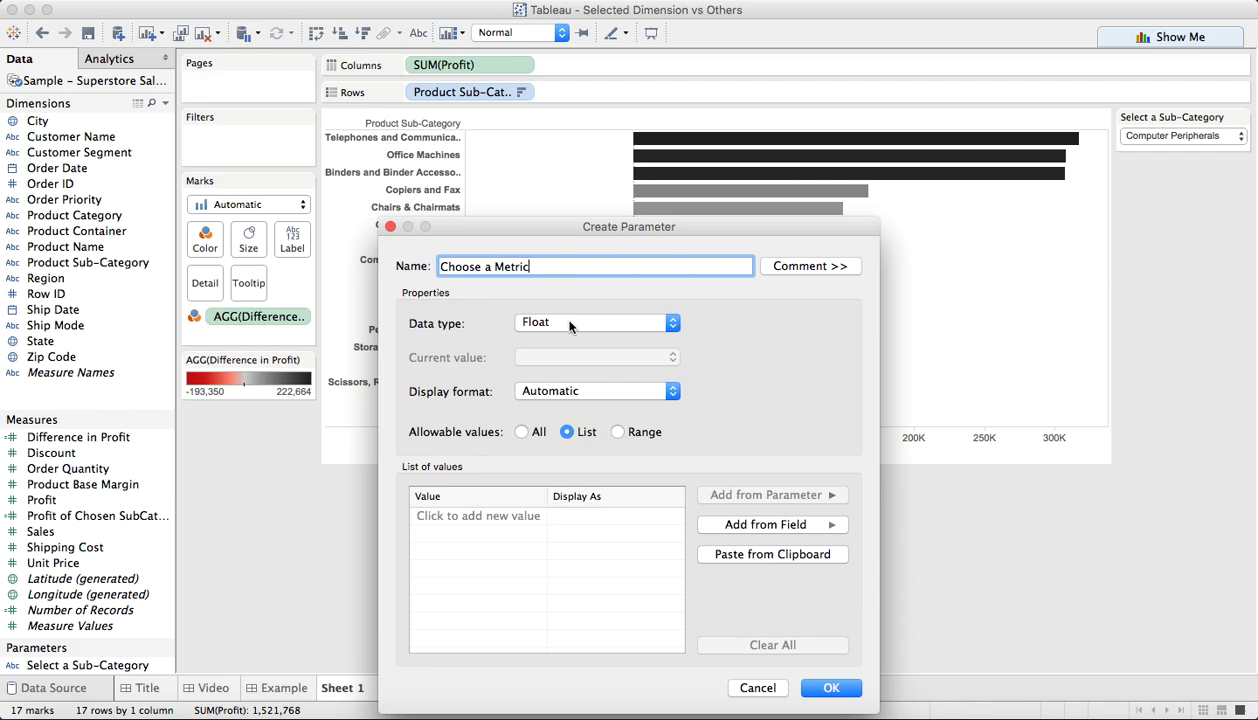
click(560, 323)
click(556, 354)
Step: Add Sales and Profit to the parameter's list of values and save the parameter
click(469, 515)
text(Sales)
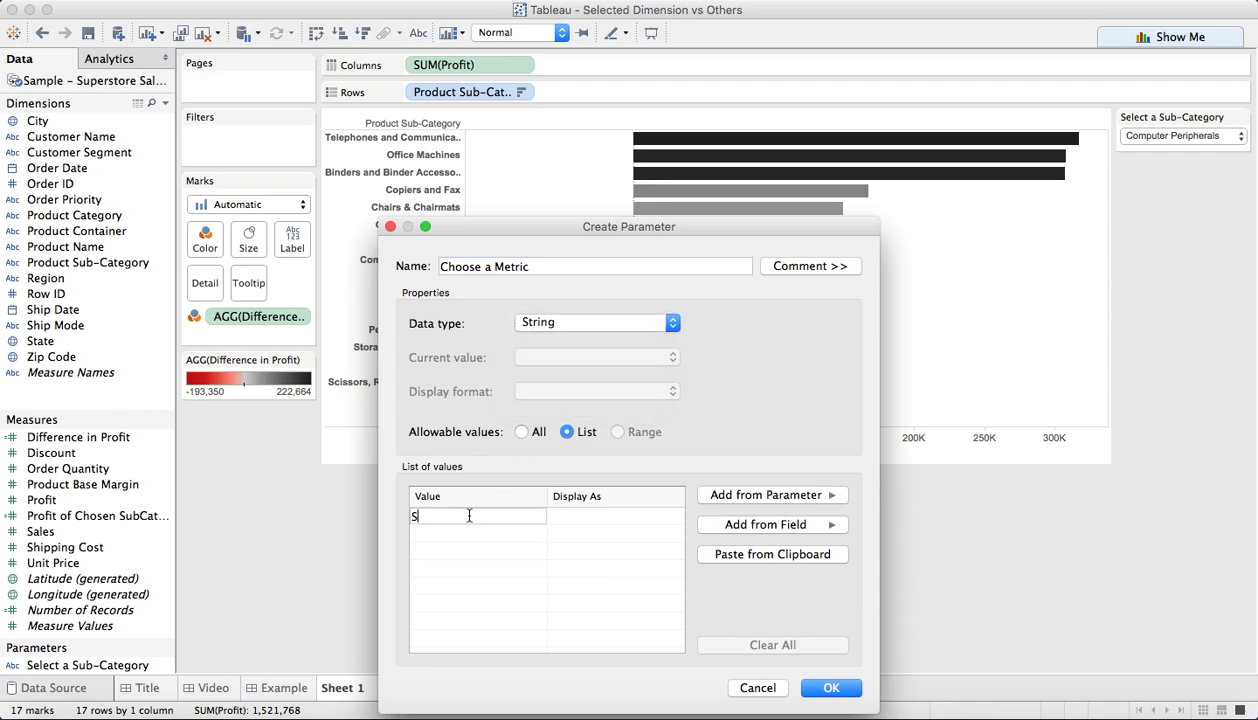
key(Return)
text(Profit)
key(Return)
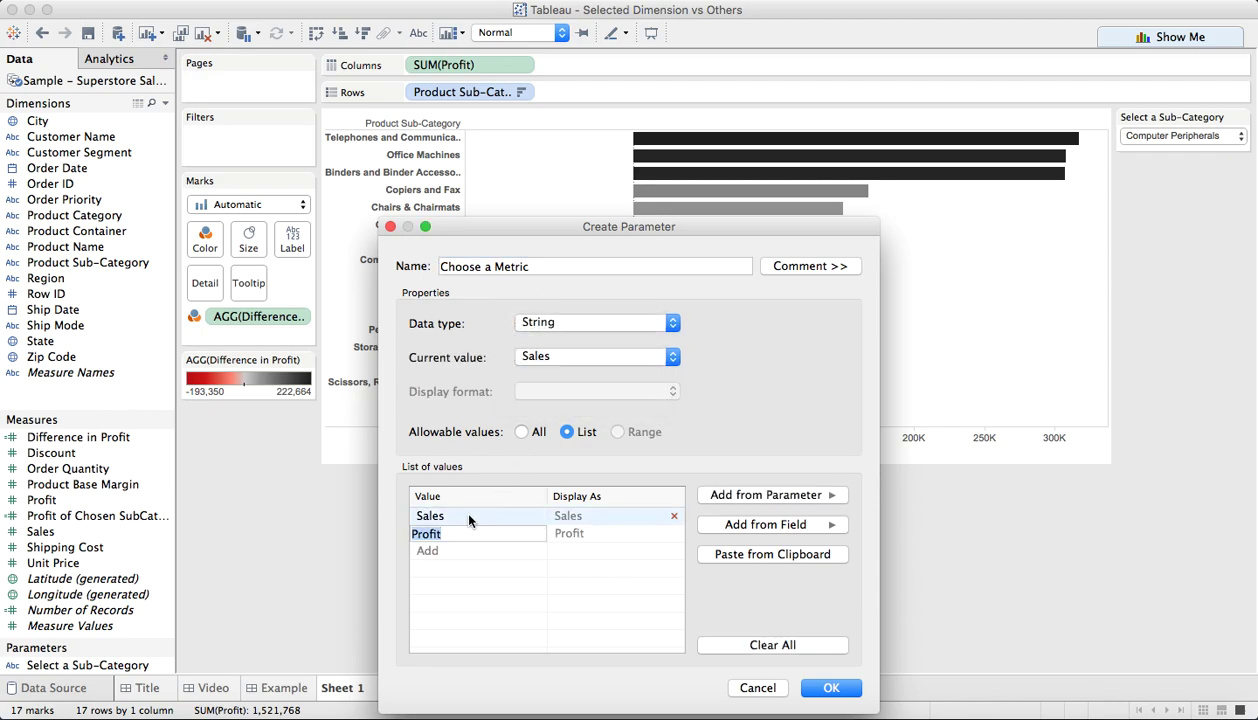
click(808, 684)
Step: Show the Choose a Metric parameter control as a single value list and set it to Sales
right_click(99, 651)
click(190, 371)
click(1200, 184)
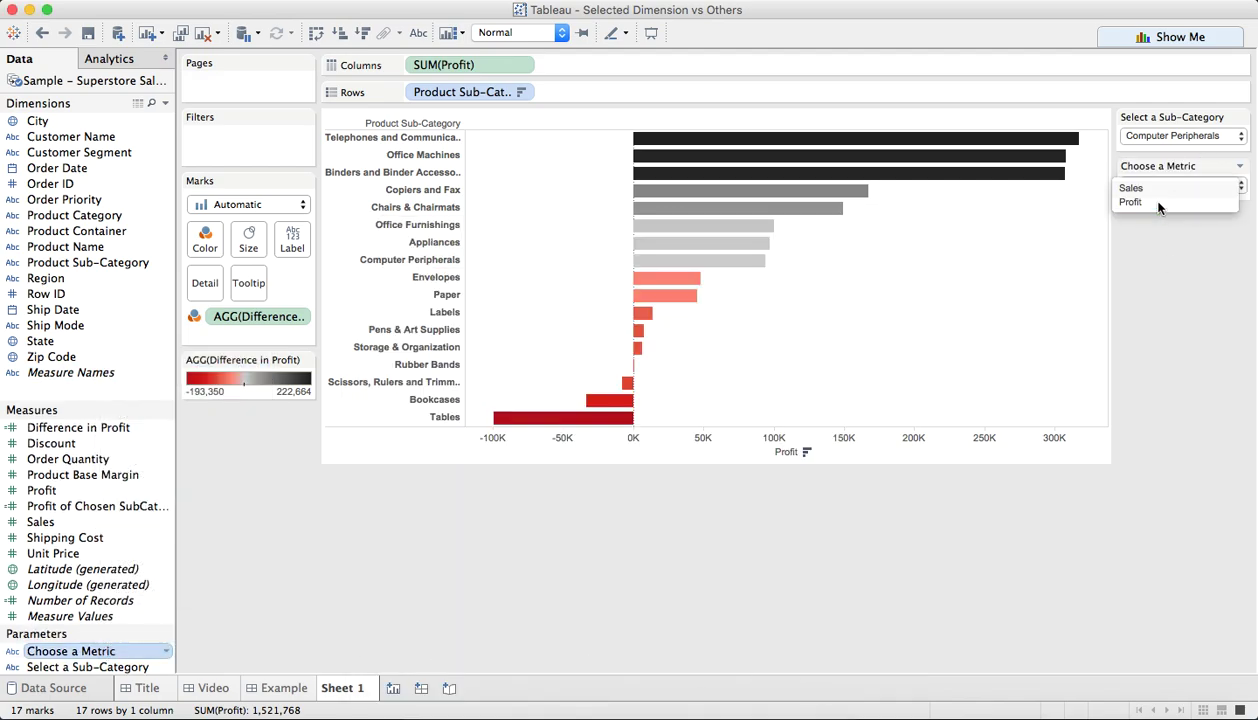
click(1140, 201)
click(1241, 167)
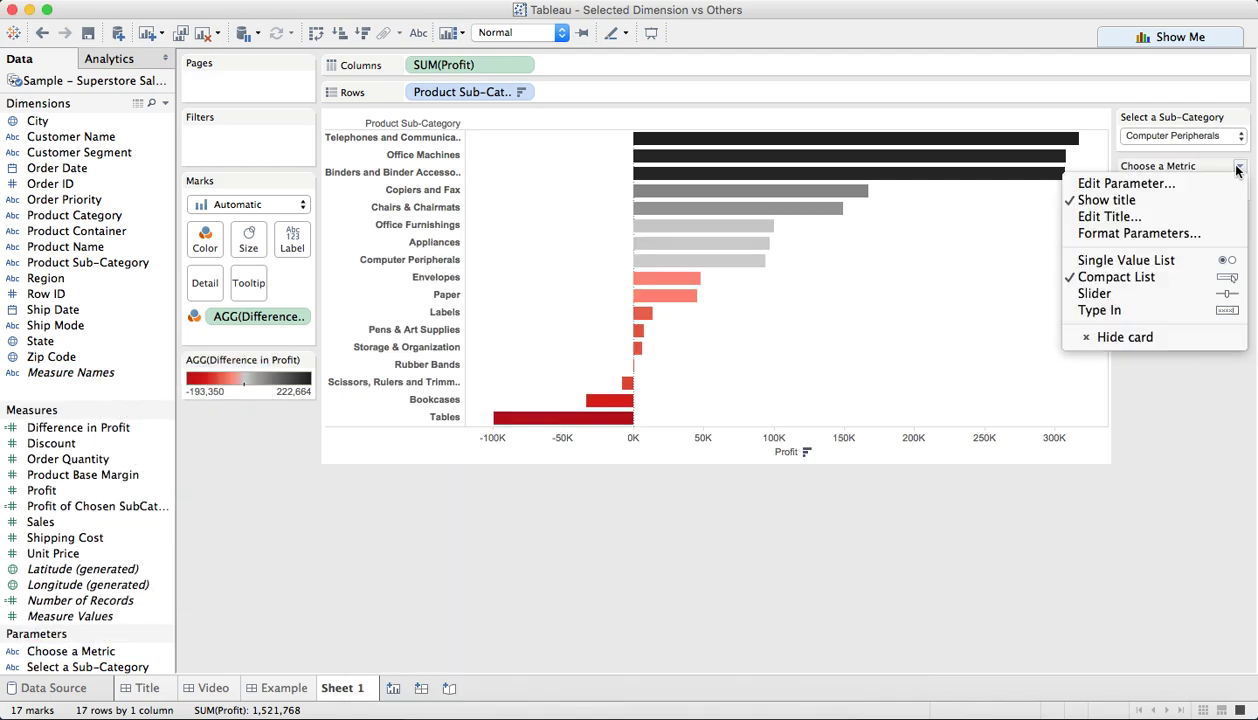
click(1110, 257)
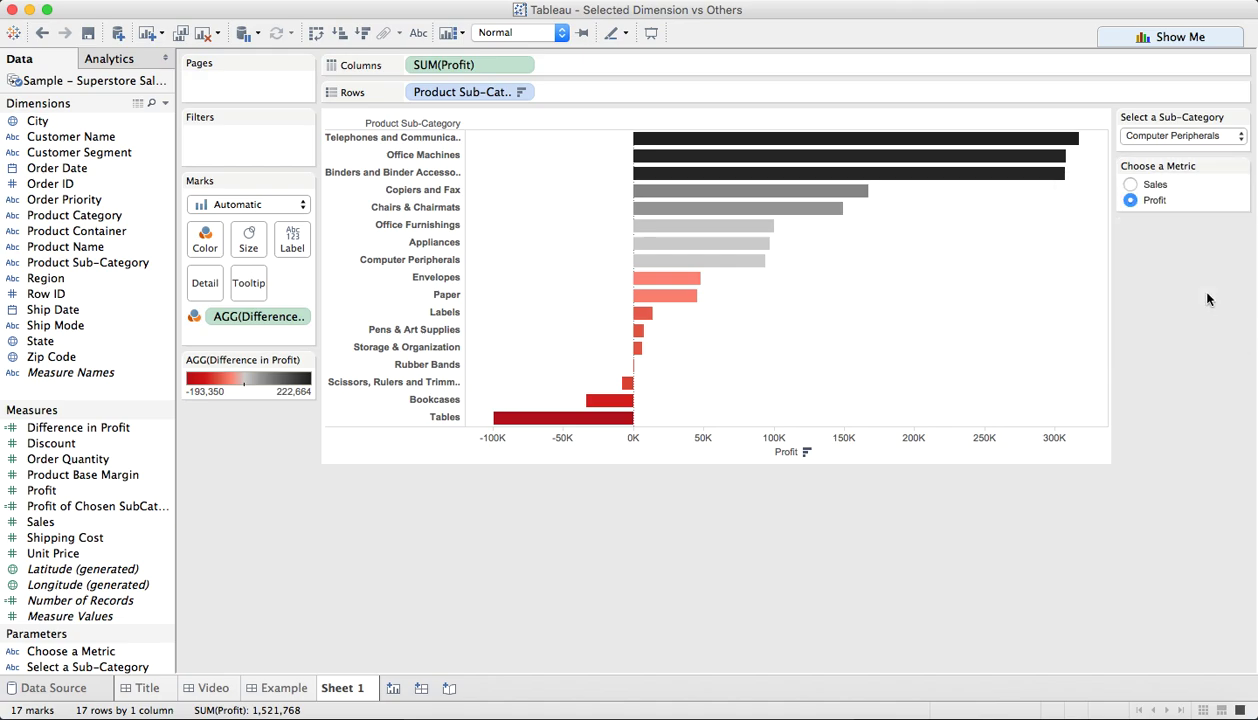
click(1131, 184)
Step: Start a new calculated field named Value of Metric
click(166, 105)
click(131, 119)
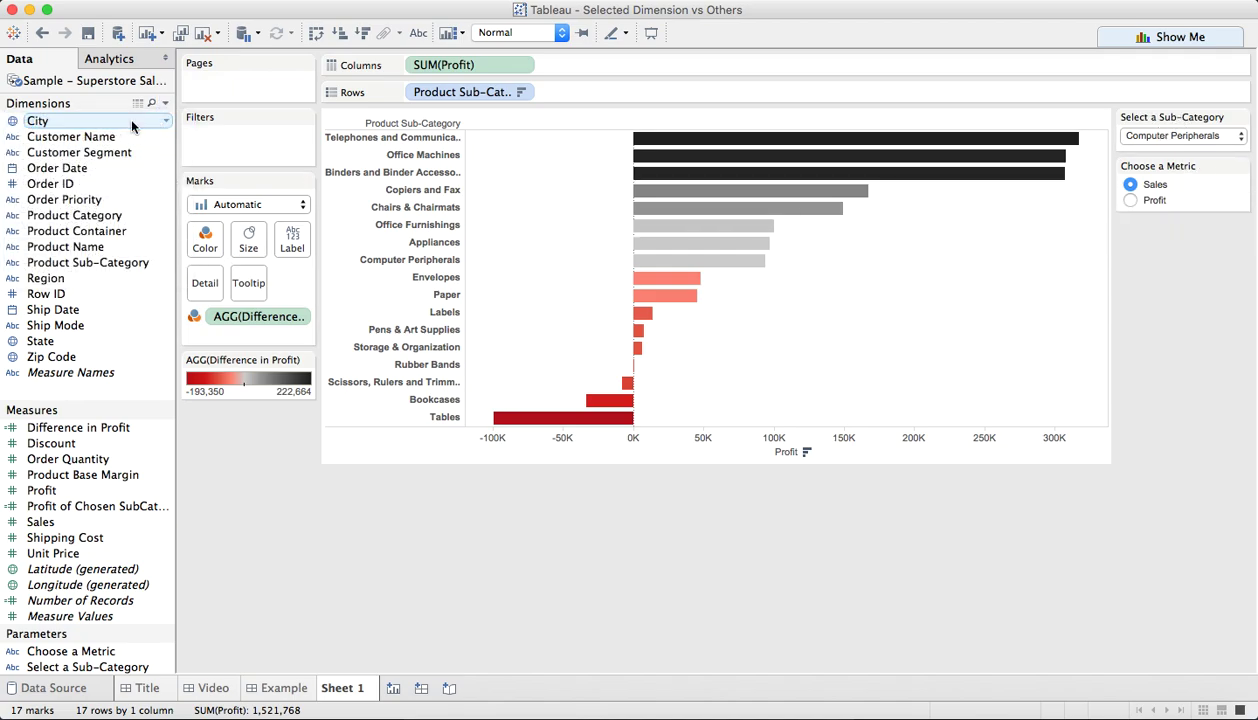
text(V)
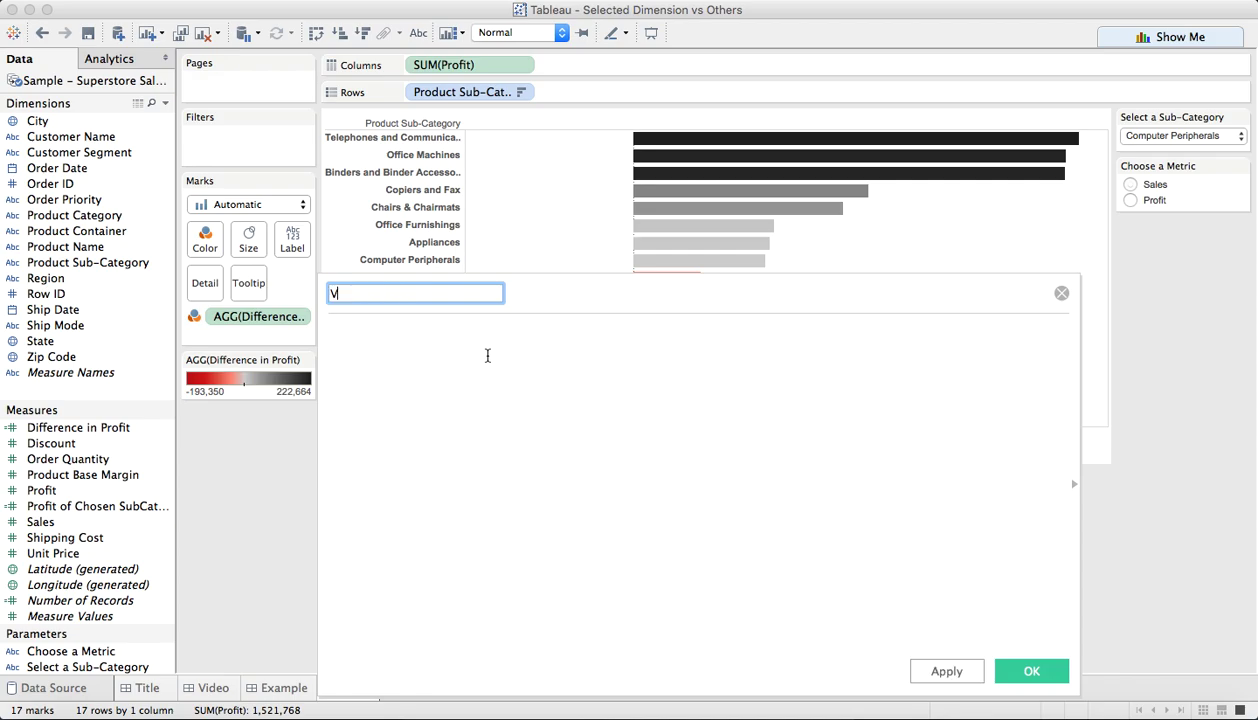
text(alue of Metric)
key(Tab)
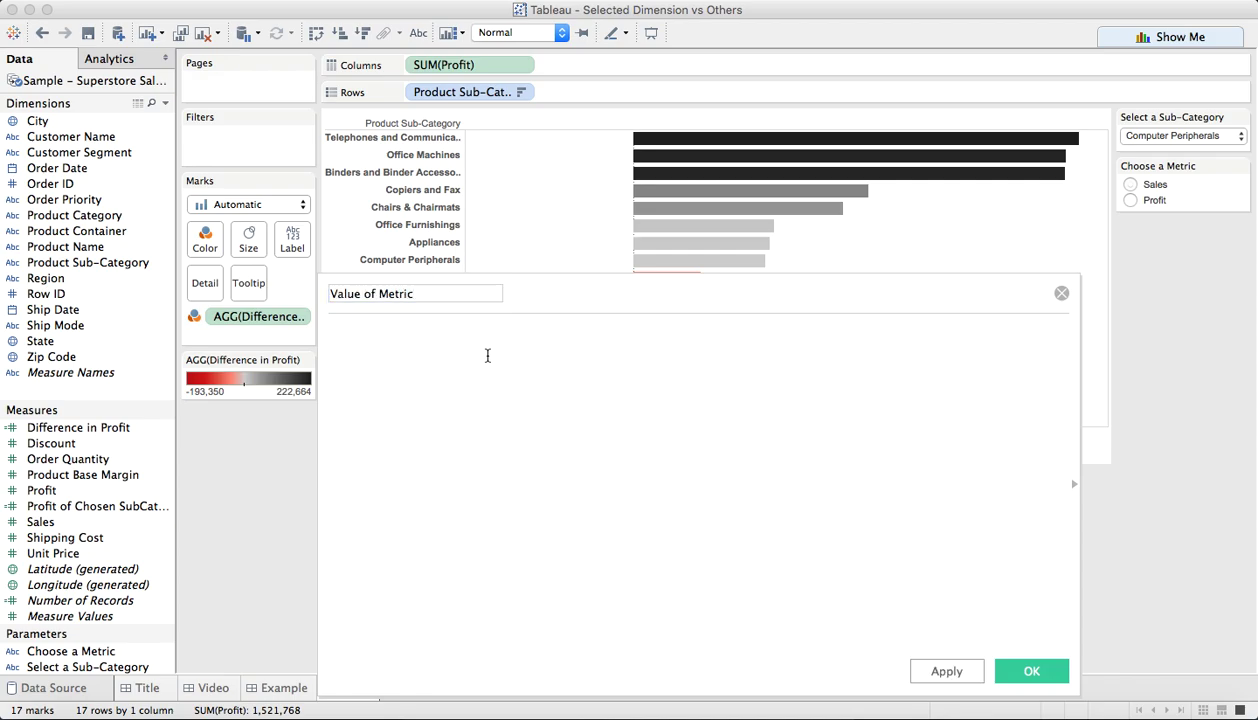
Step: Enter the formula IIF([Choose a Metric]='Sales',[Sales],[Profit]) for the Value of Metric field
text(IF)
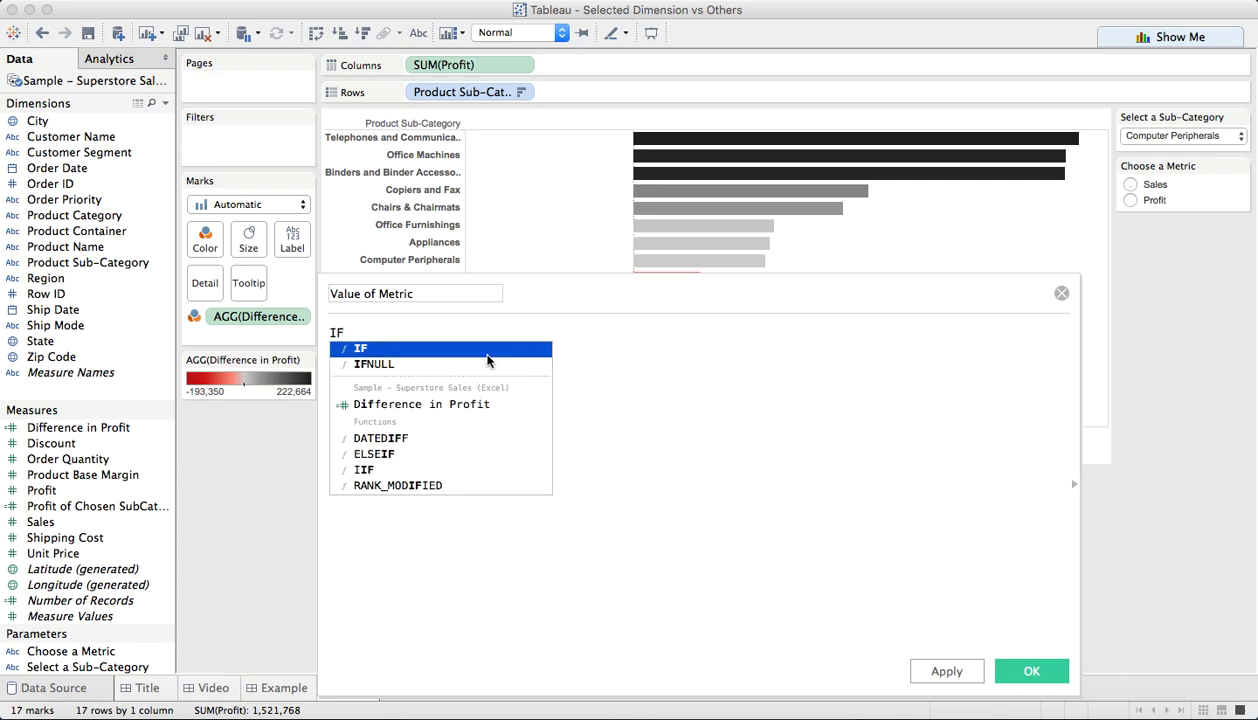
key(BackSpace)
text(IF)
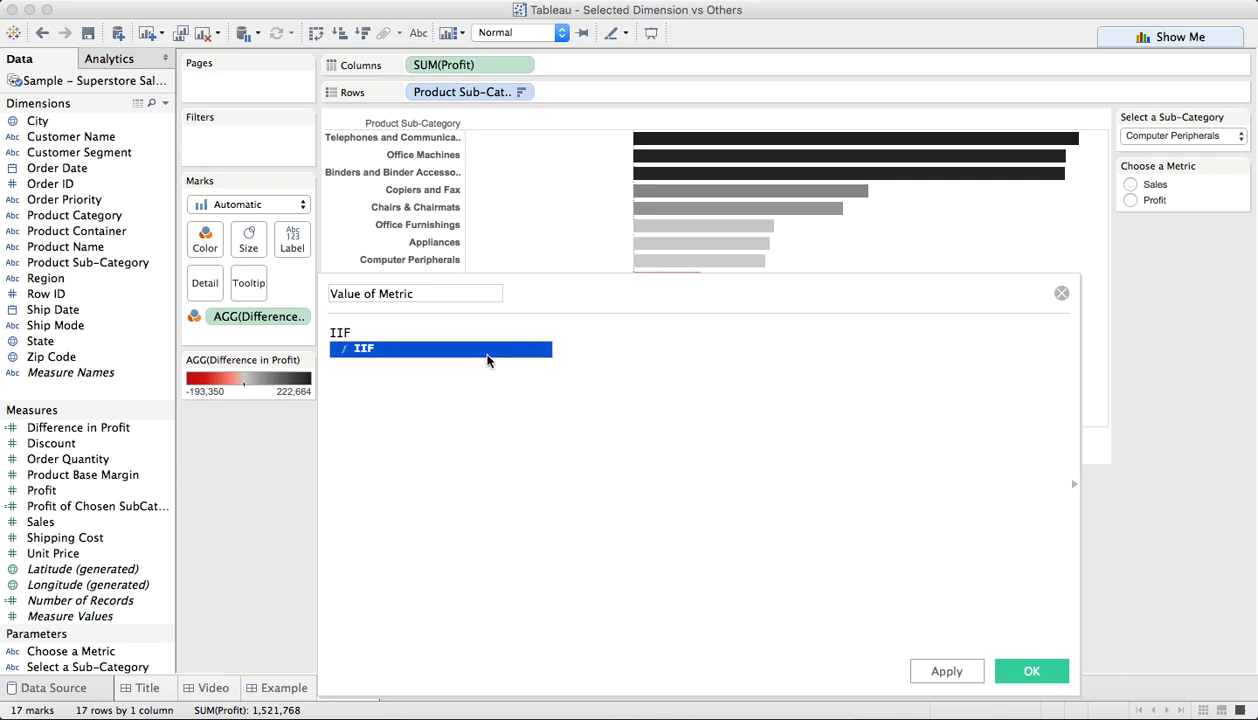
text((cho)
key(Return)
text(='Sales')
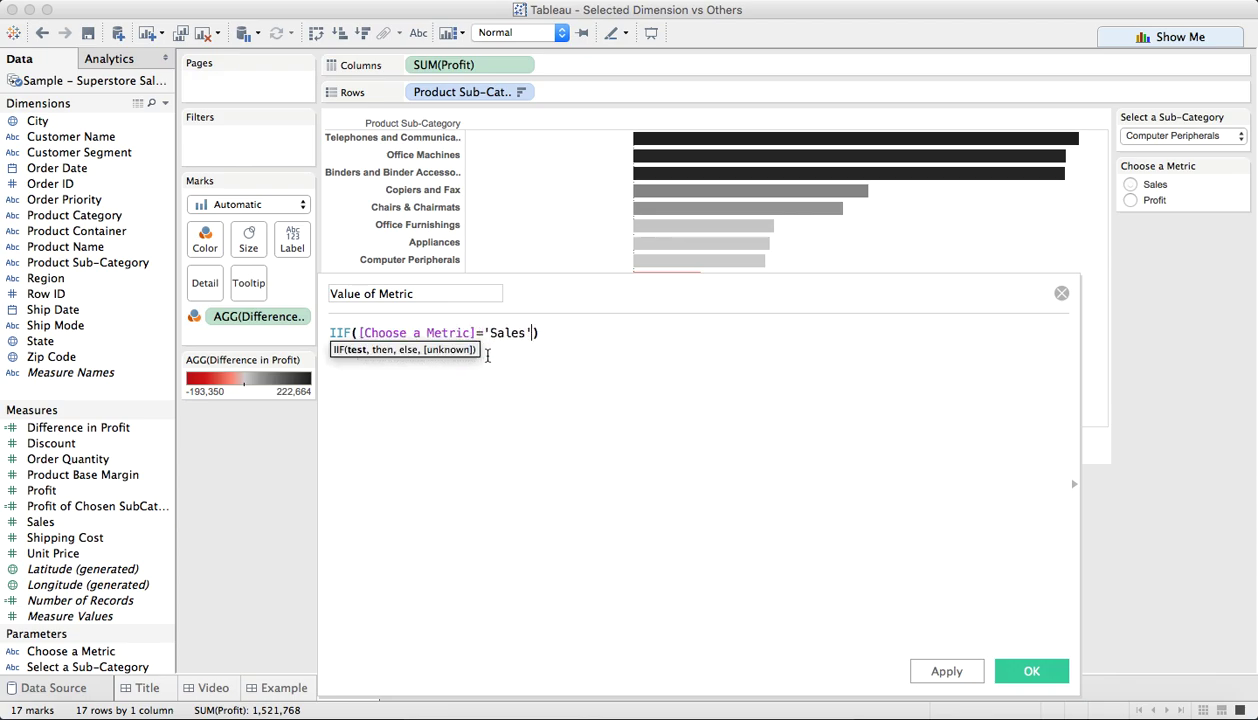
text(,sa)
key(Return)
text(,profi)
key(Return)
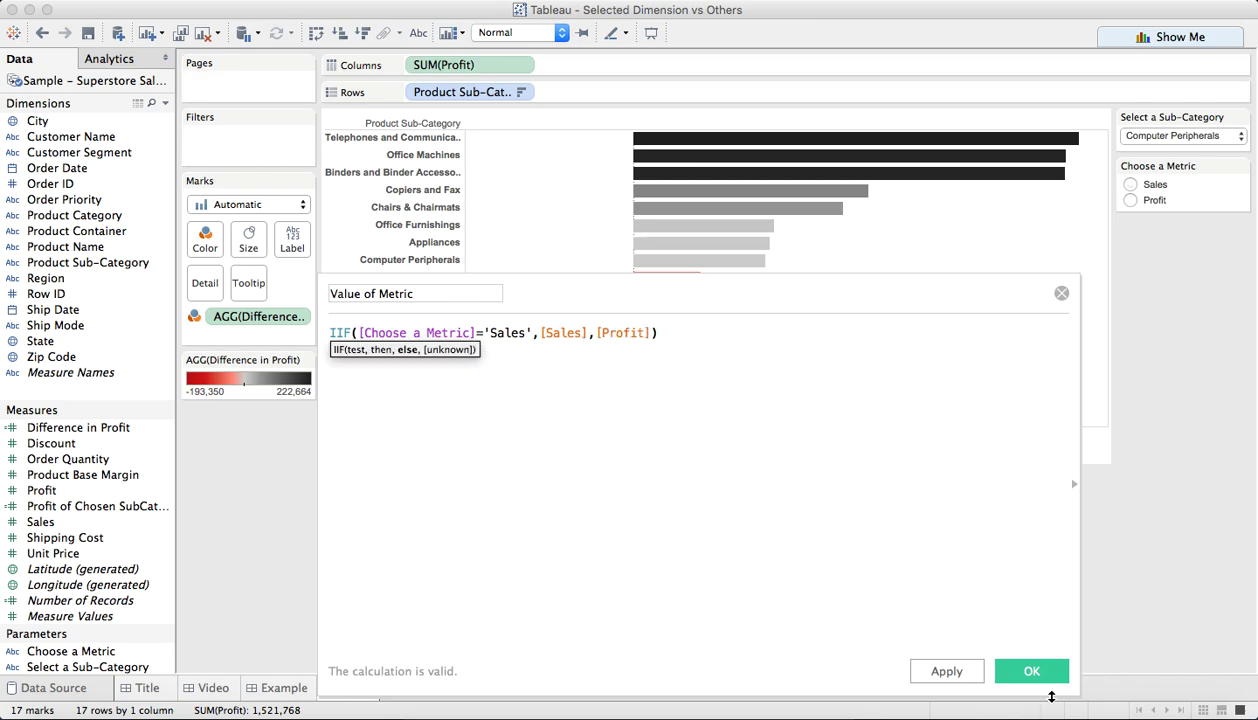
Step: Save the Value of Metric field and replace SUM(Profit) with it on Columns, testing the metric parameter with Profit and Sales
click(1031, 676)
drag(90, 555, 606, 78)
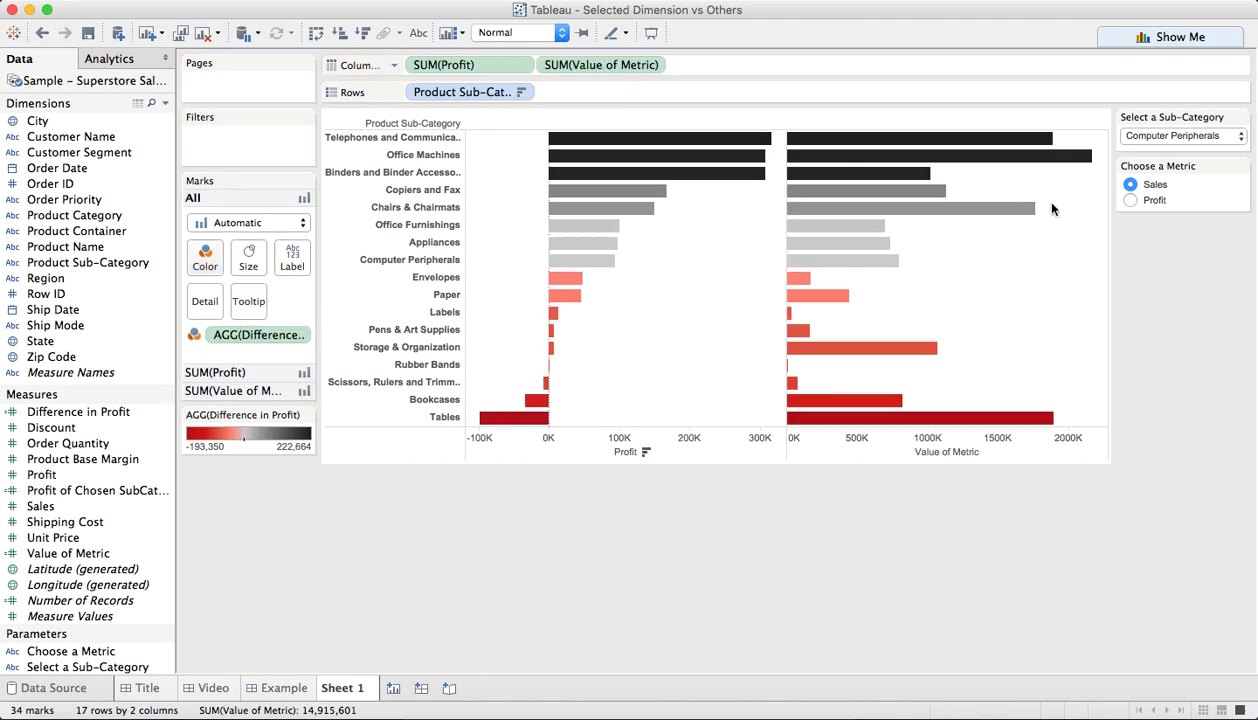
click(1130, 200)
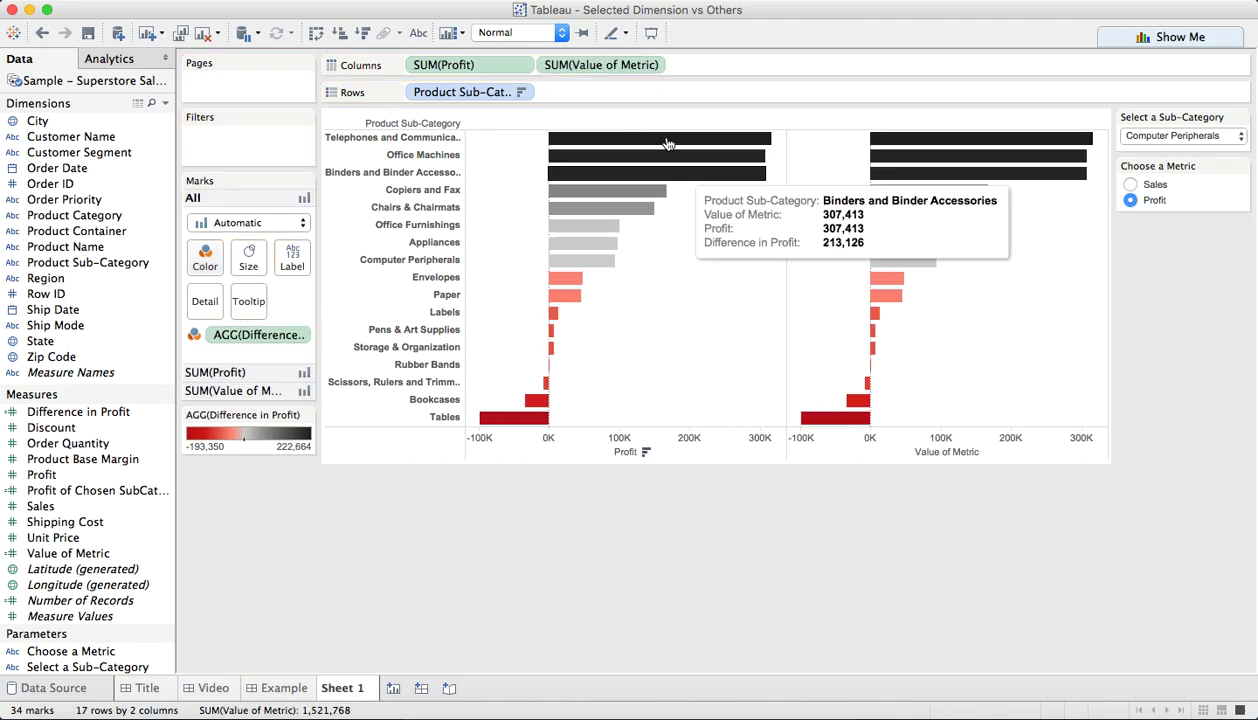
click(1130, 184)
drag(463, 63, 455, 565)
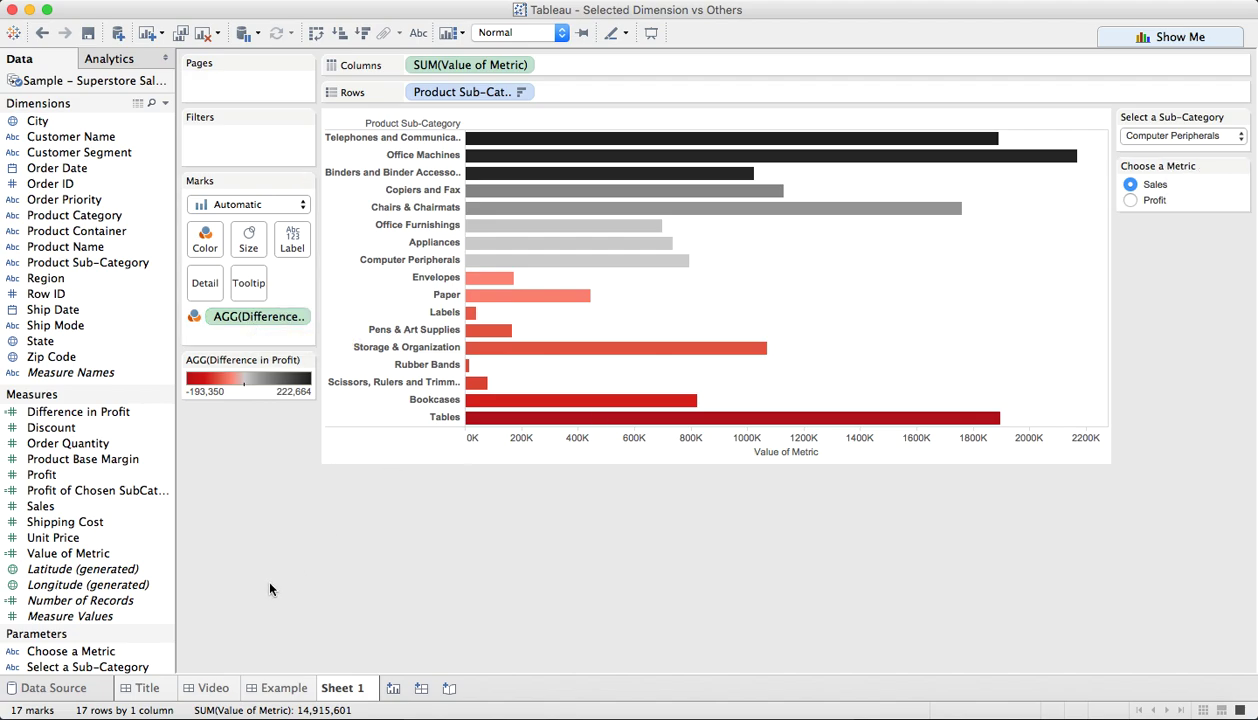
Step: Rename the Profit of Chosen SubCategory calculation to Value of Chosen SubCategory and replace [Profit] with [Value of Metric] in its formula
right_click(90, 484)
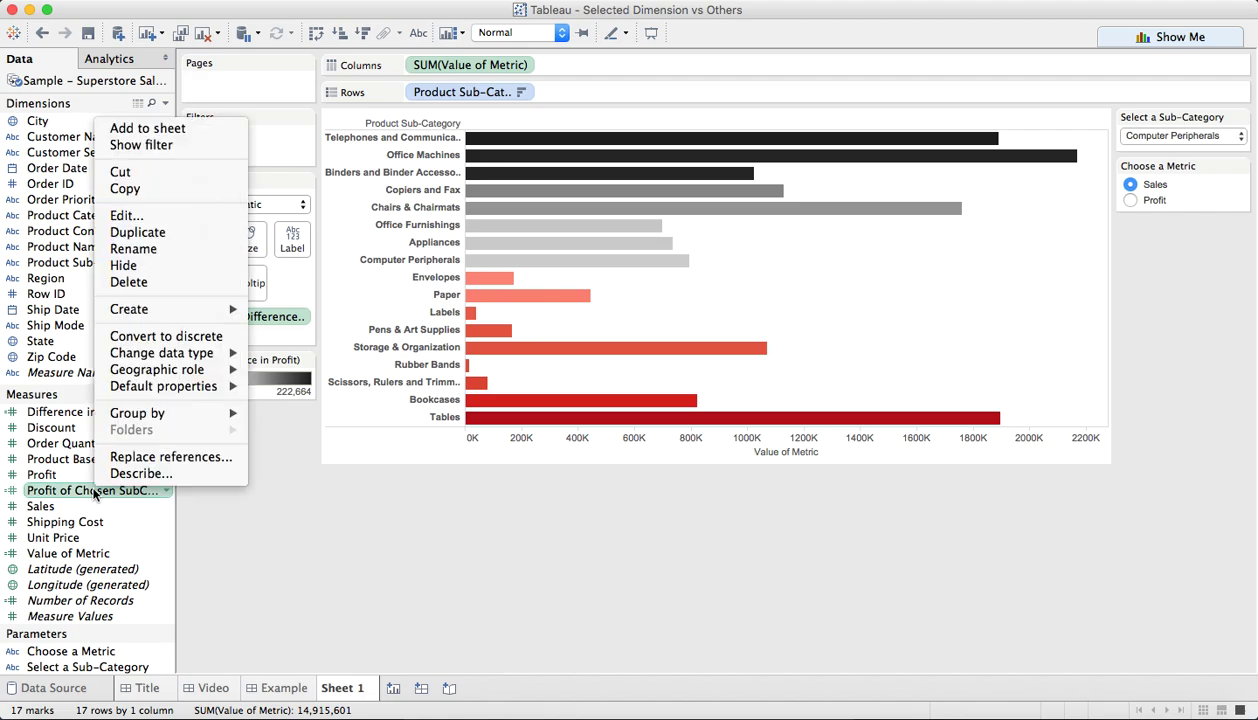
click(125, 215)
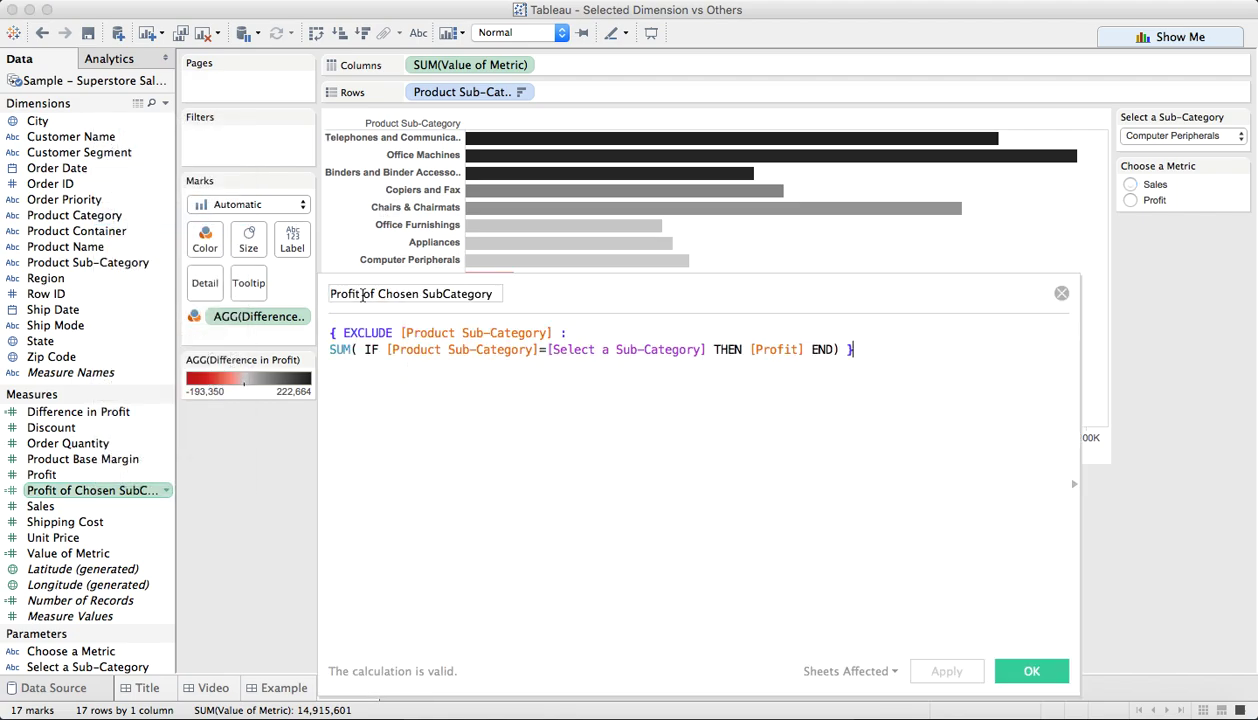
double_click(361, 293)
text(Value)
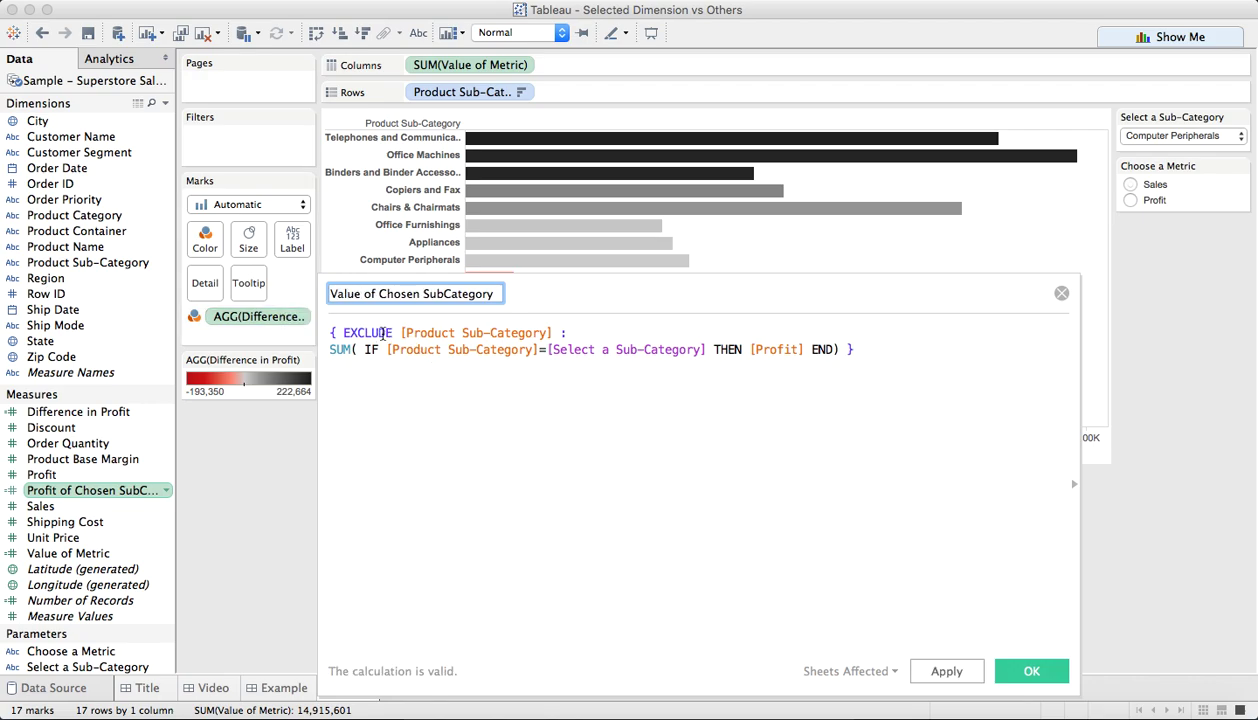
drag(749, 349, 803, 348)
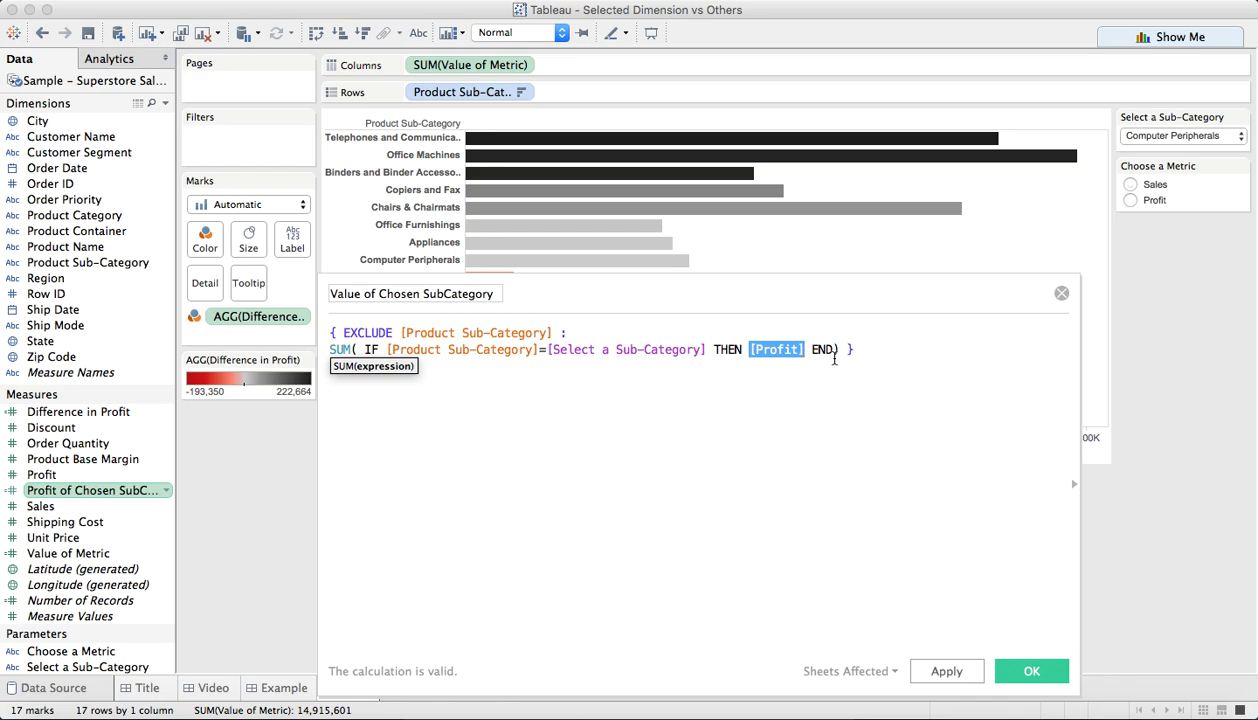
text(value)
key(Return)
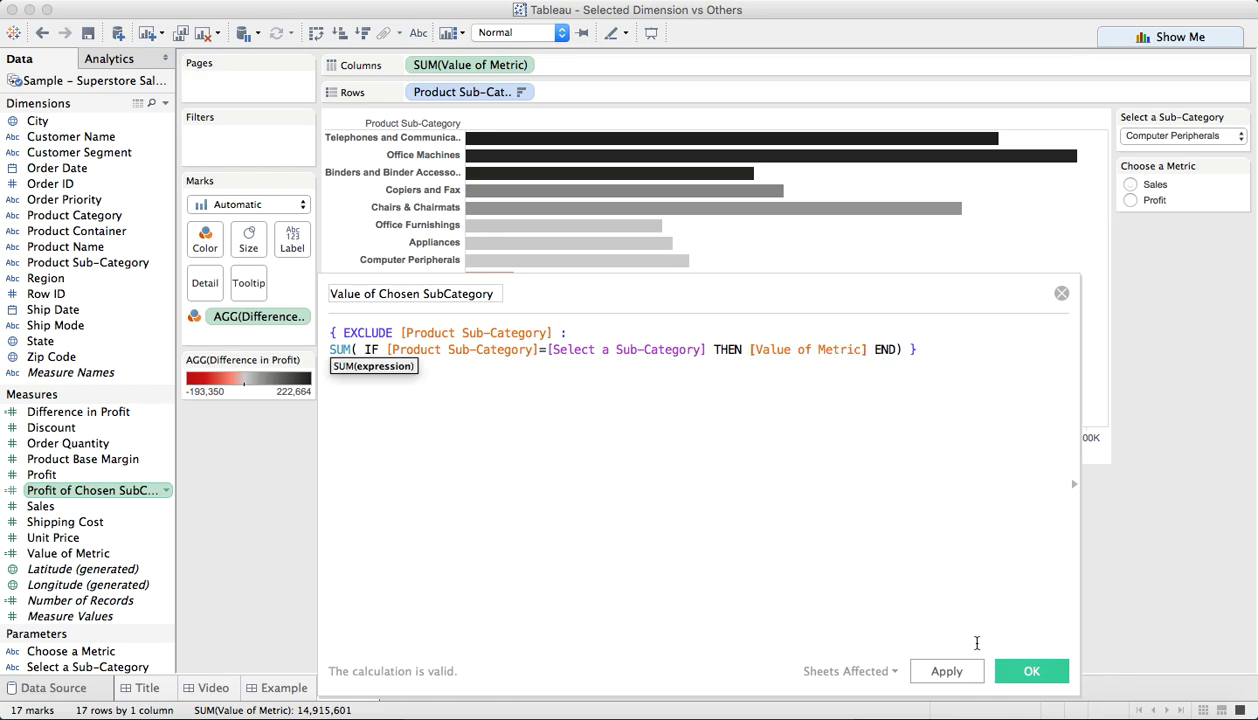
click(1029, 673)
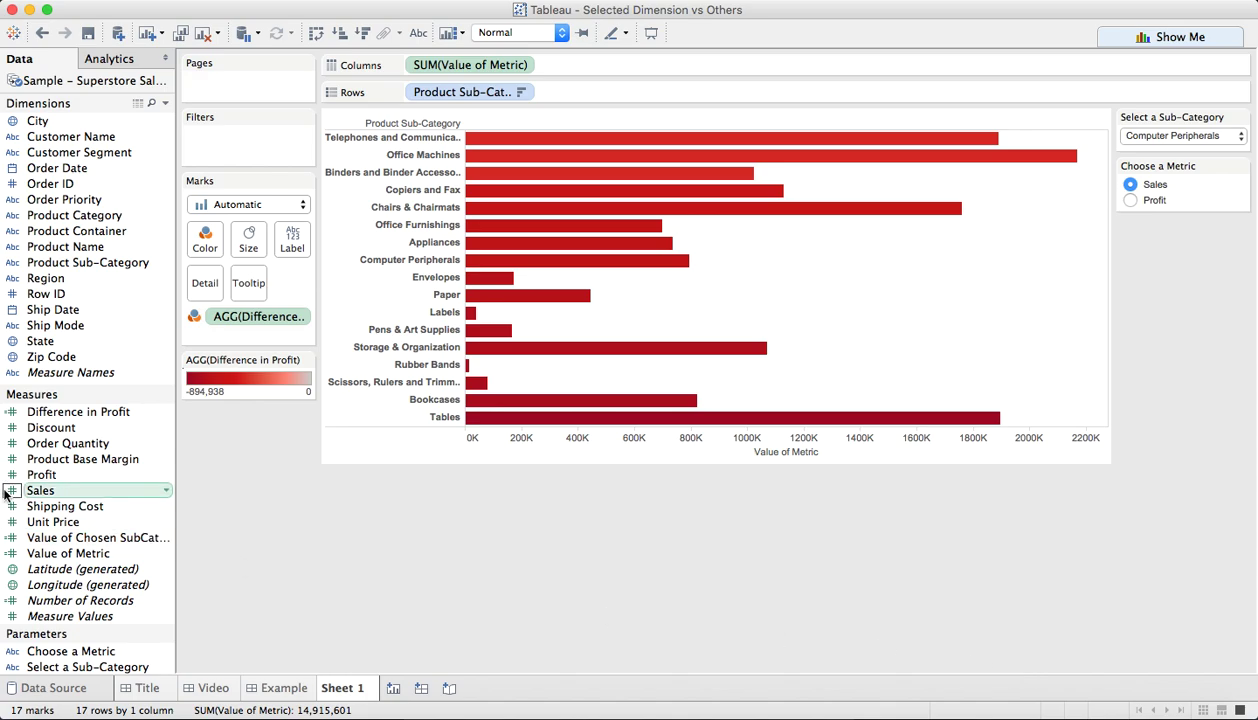
Step: Rename the Difference in Profit calculation to Difference in Metric and set its formula to SUM([Value of Metric])-SUM([Value of Chosen SubCategory])
right_click(90, 412)
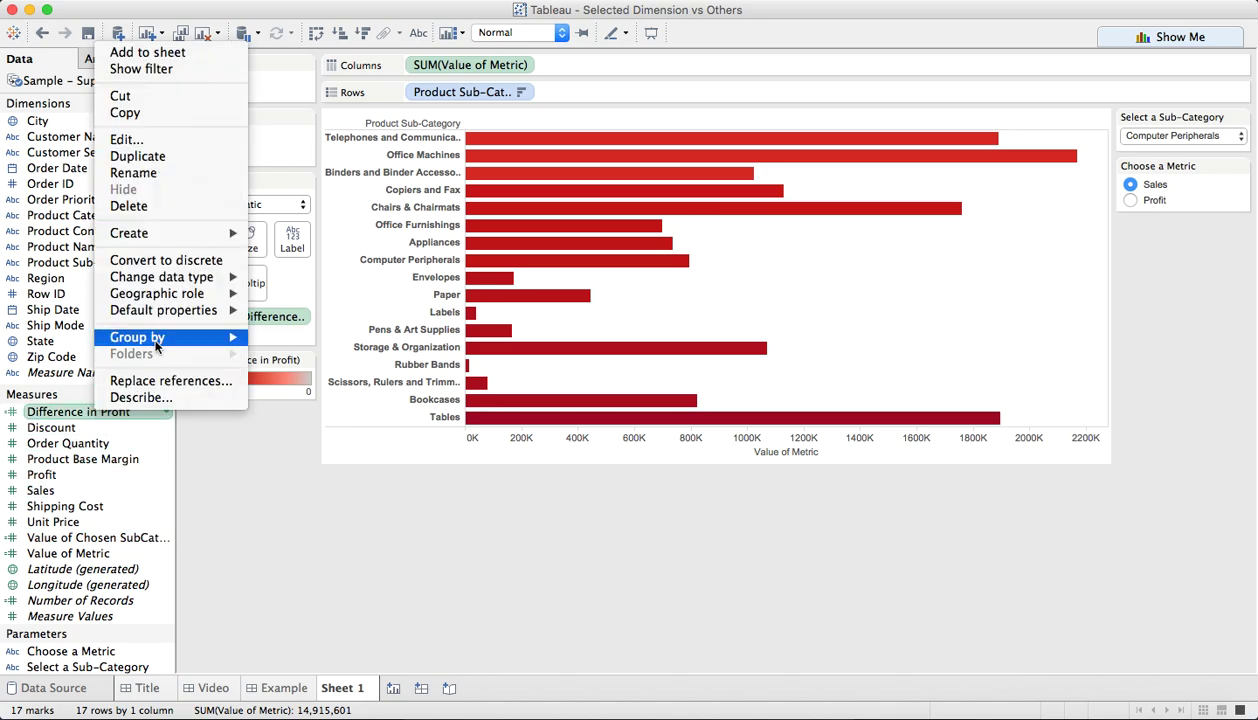
click(155, 142)
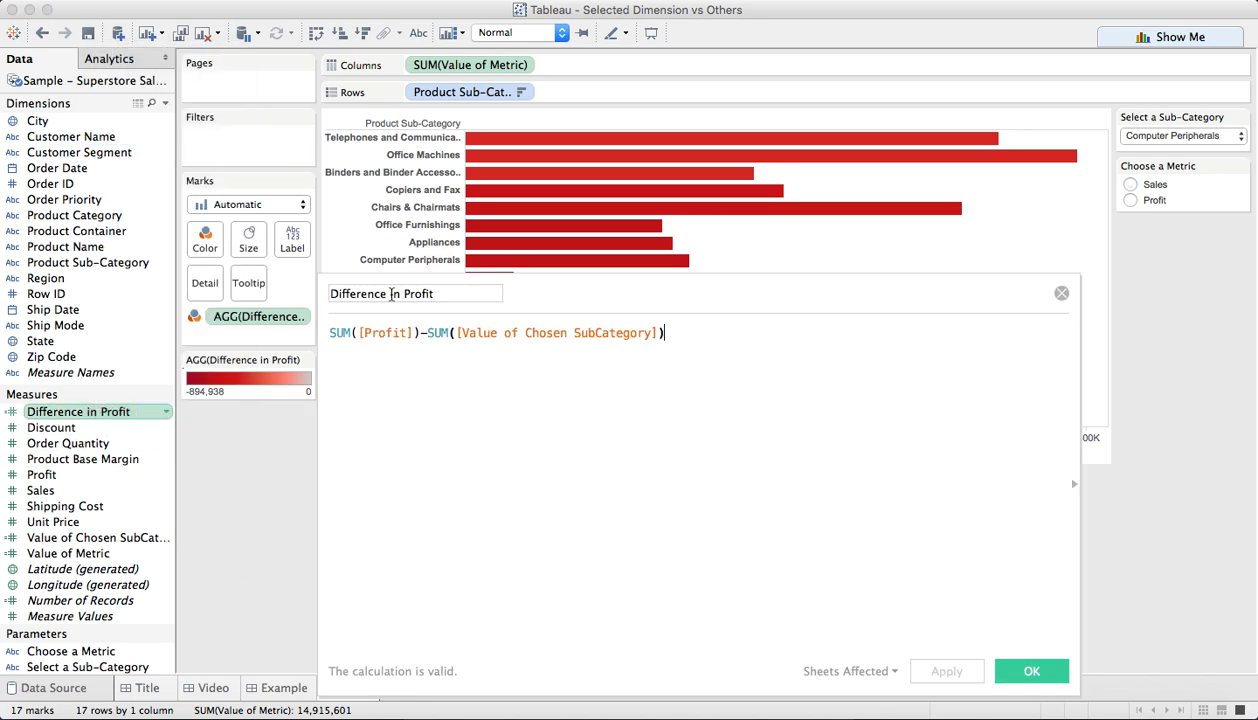
click(424, 291)
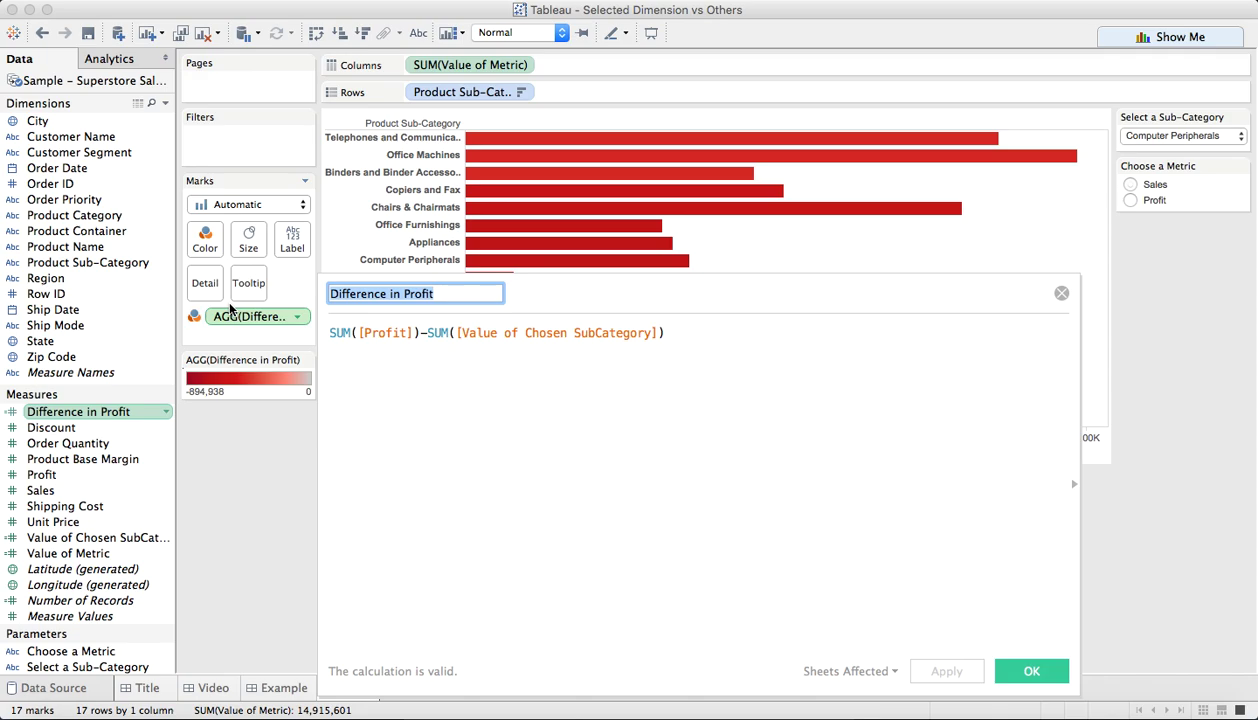
double_click(410, 296)
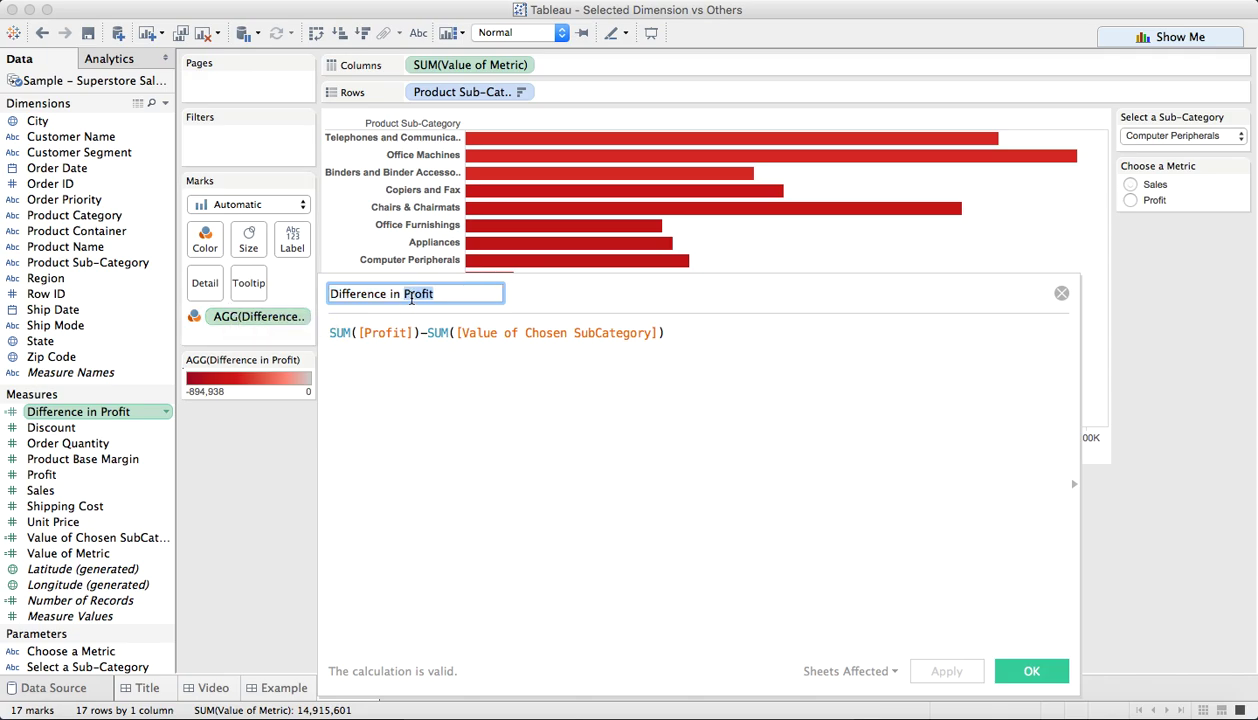
text(Metric)
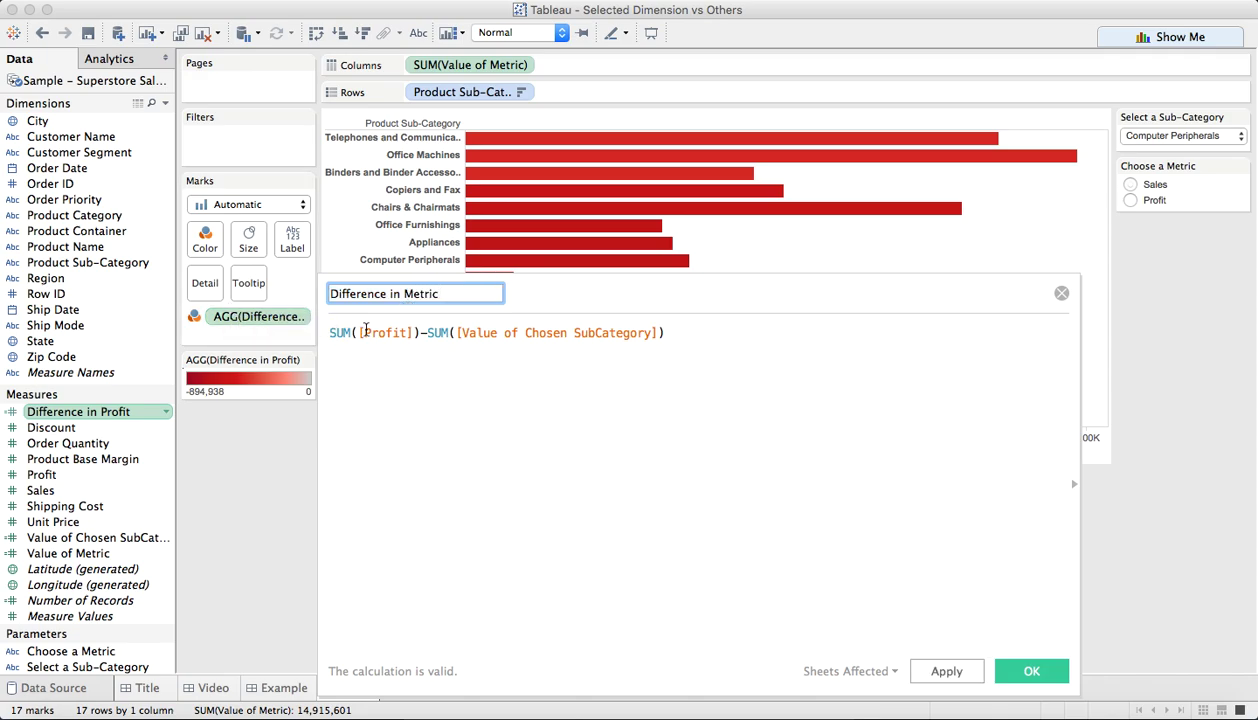
drag(359, 333, 405, 333)
text(value)
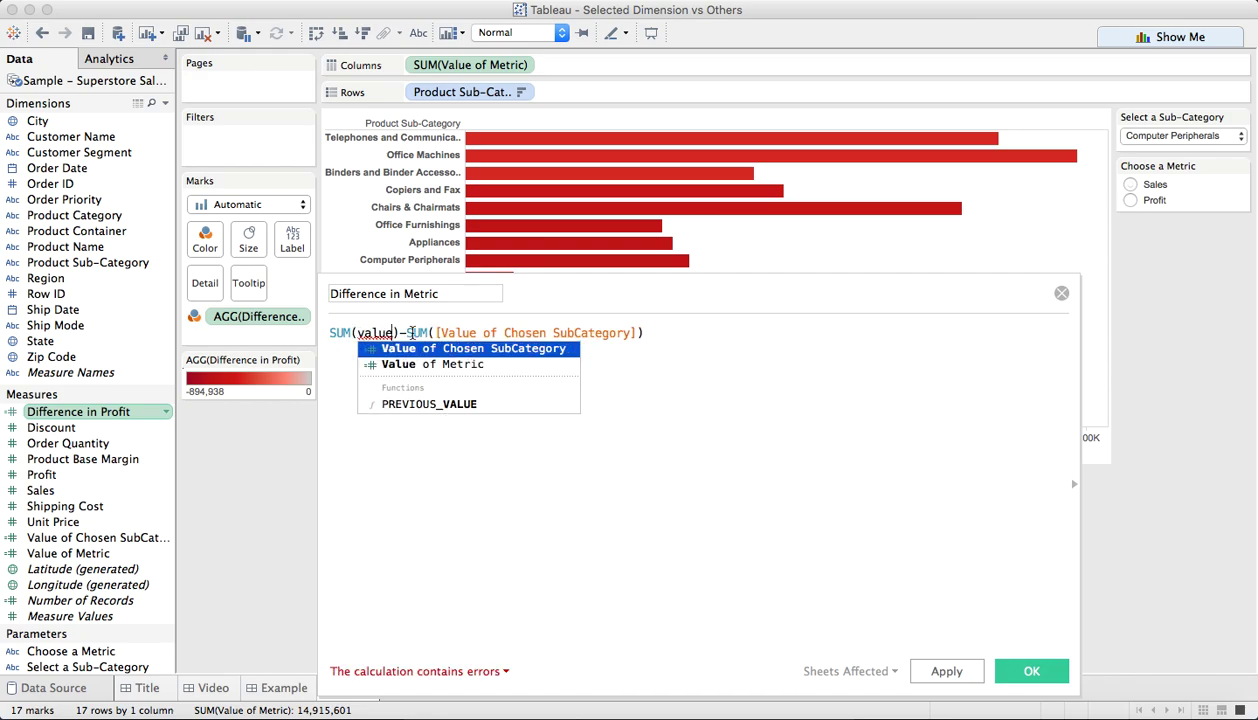
key(Down)
key(Return)
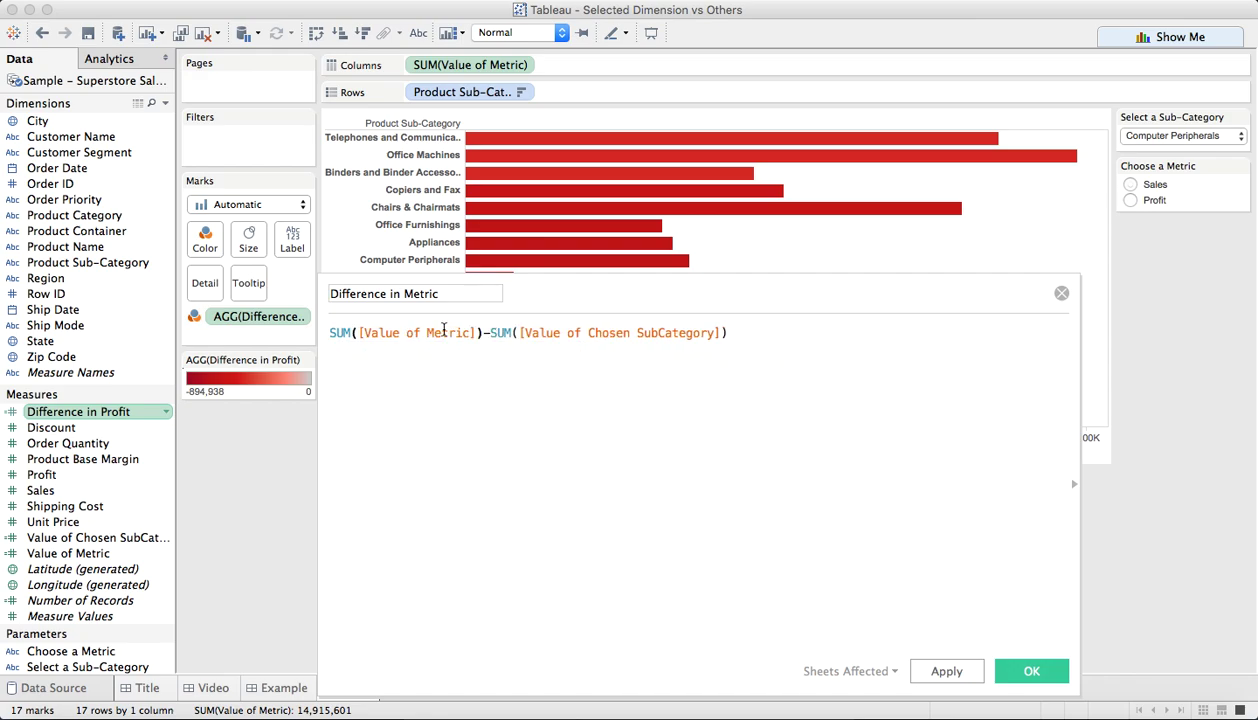
click(1010, 668)
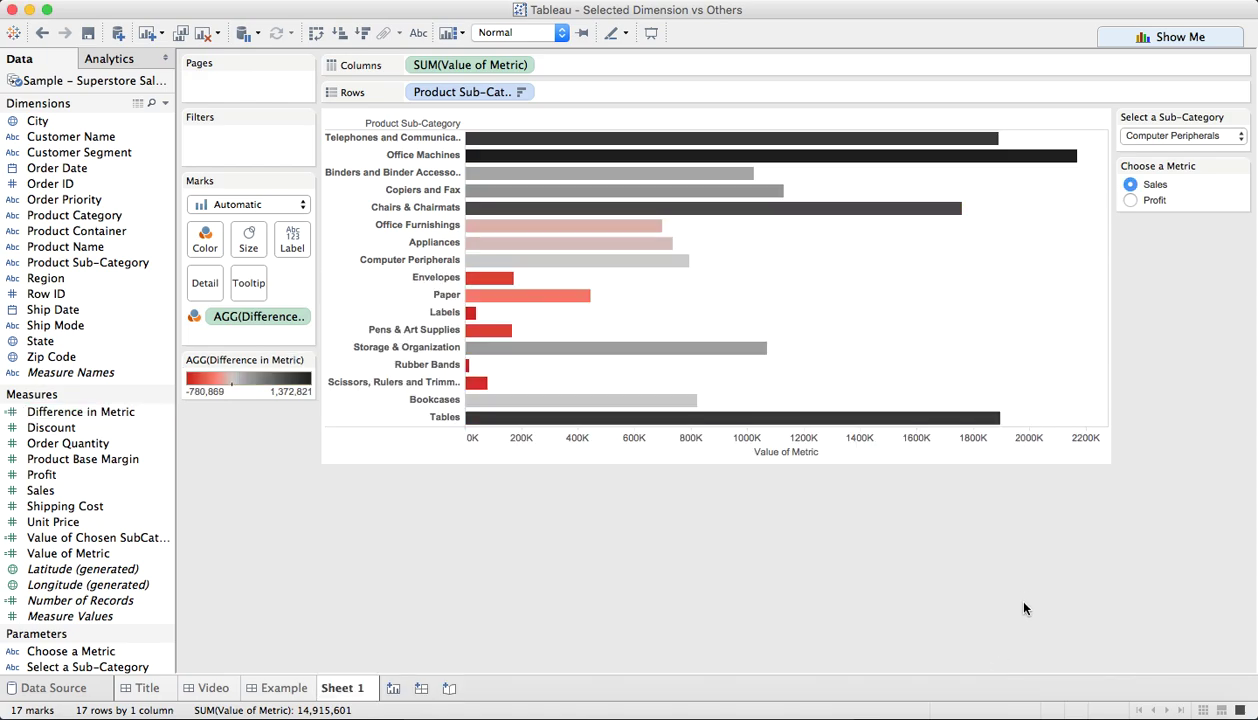
Step: Change the field that the Product Sub-Category rows are sorted by to Value of Metric
click(518, 92)
click(468, 170)
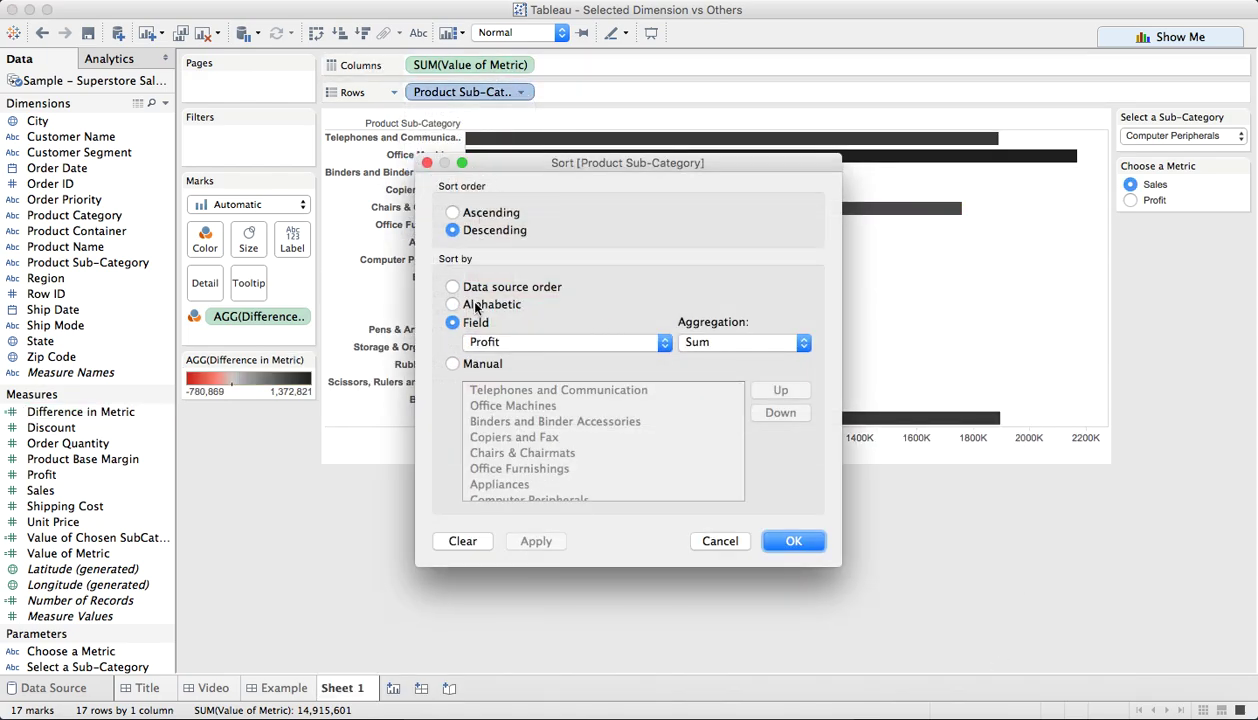
click(480, 342)
scroll(540, 590, down, 2)
scroll(548, 562, down, 1)
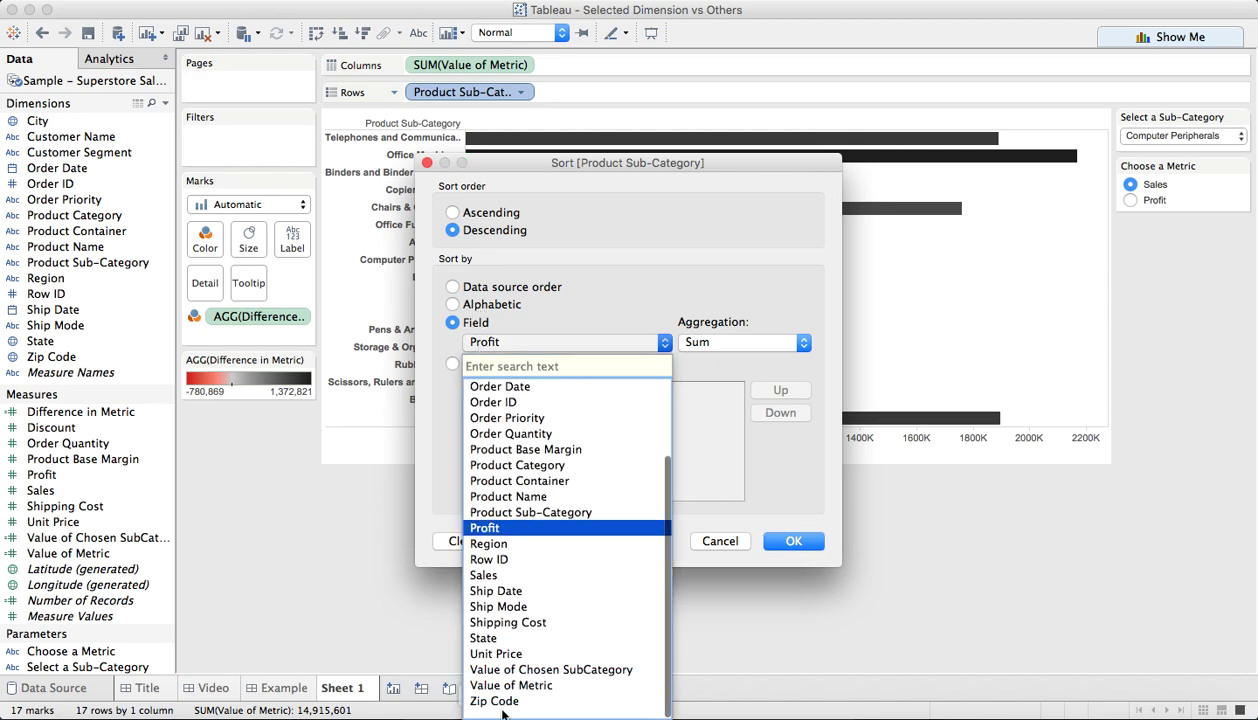
click(515, 684)
click(795, 540)
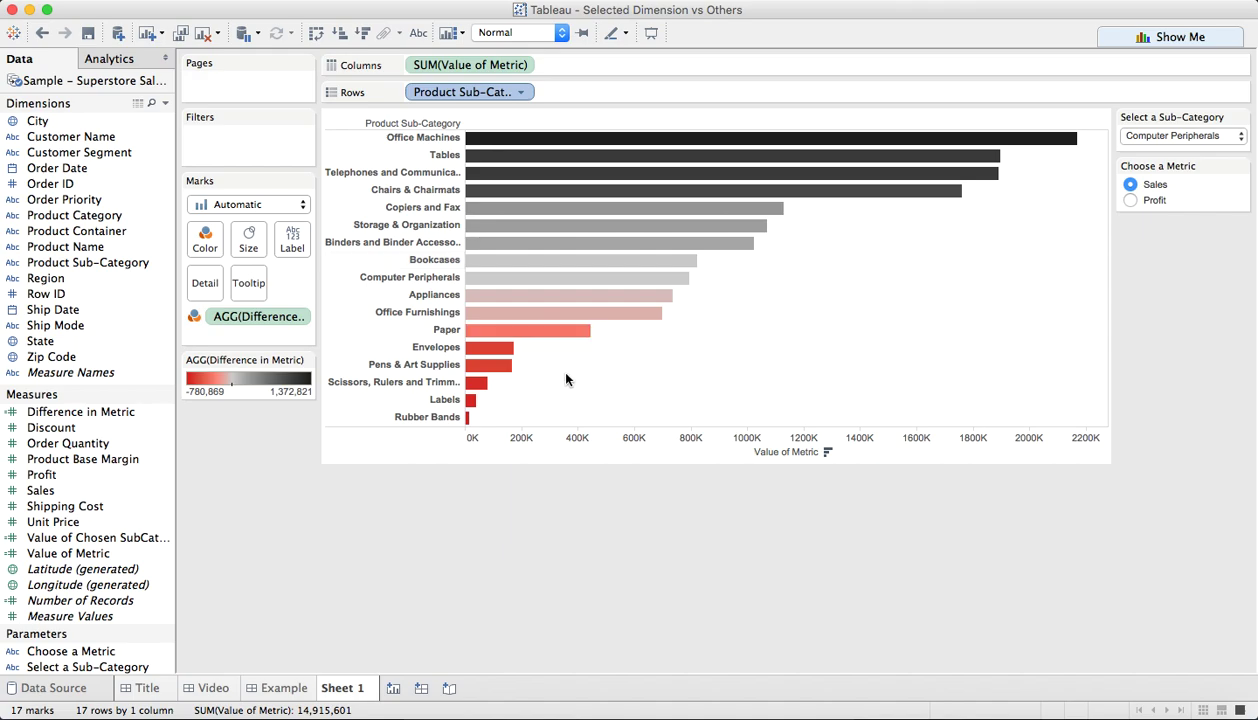
Step: Try Difference in Metric in place of Value of Metric on Columns, and restore Value of Metric
mouse_move(548, 277)
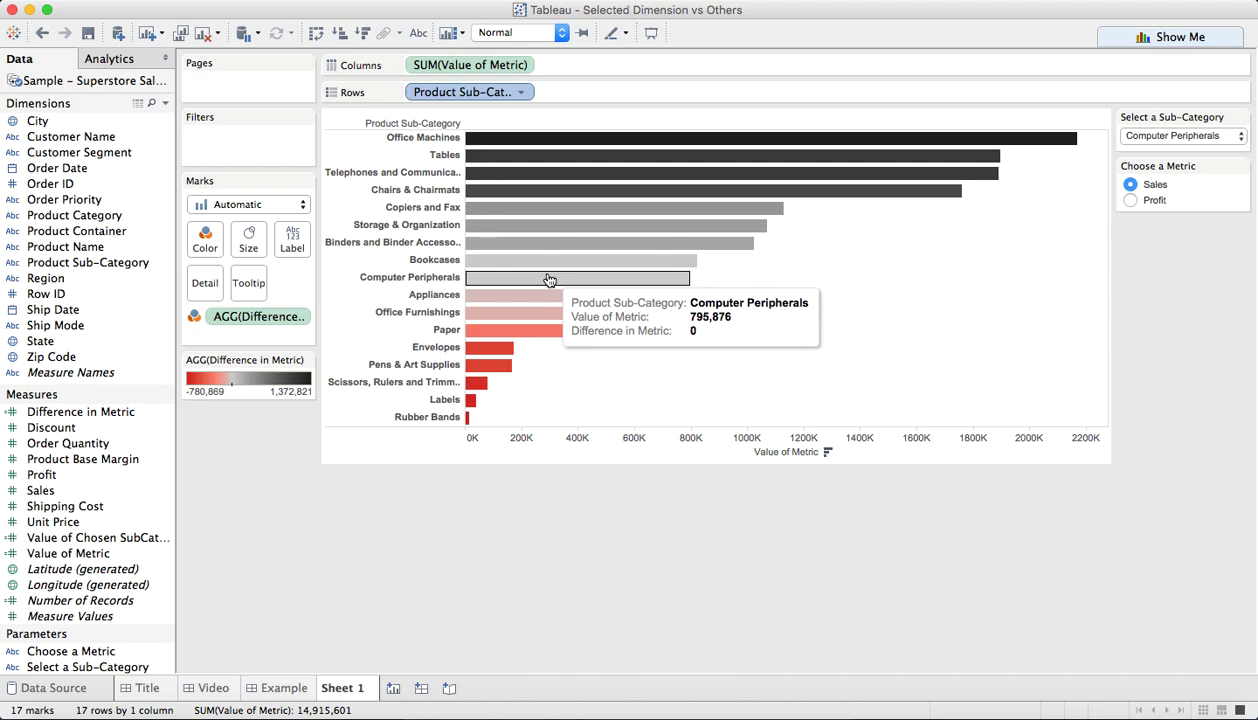
drag(80, 411, 468, 72)
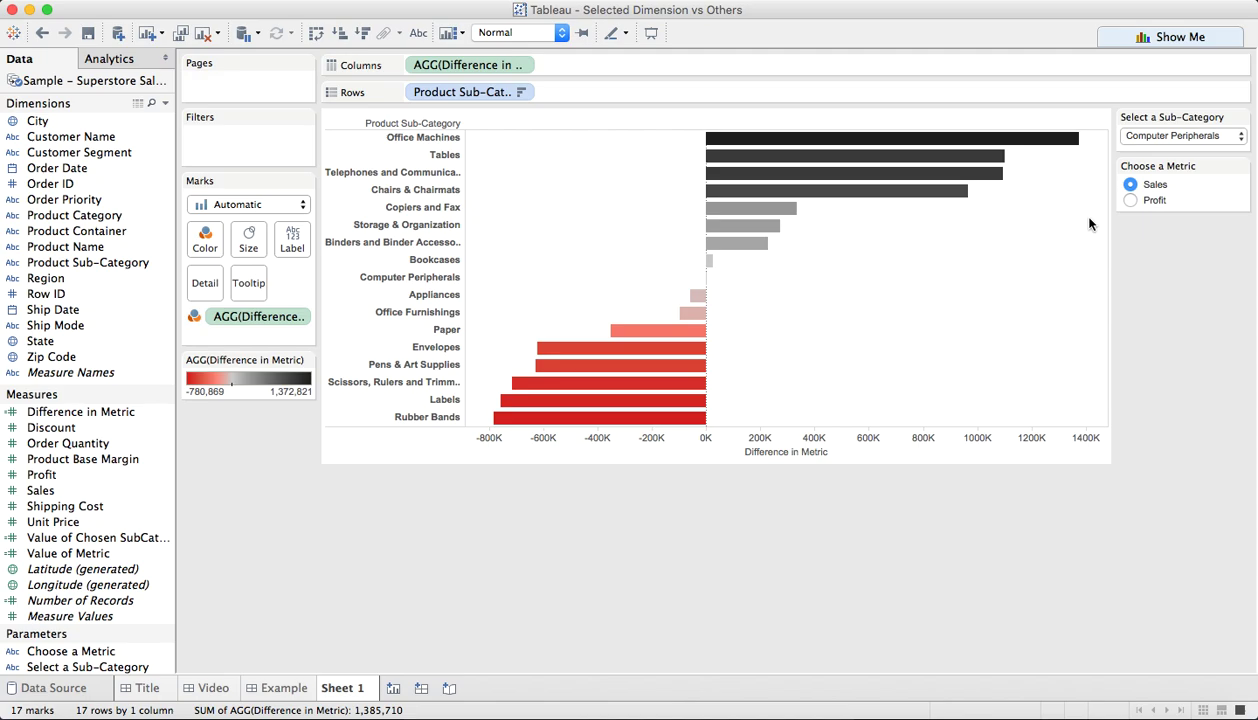
mouse_move(785, 141)
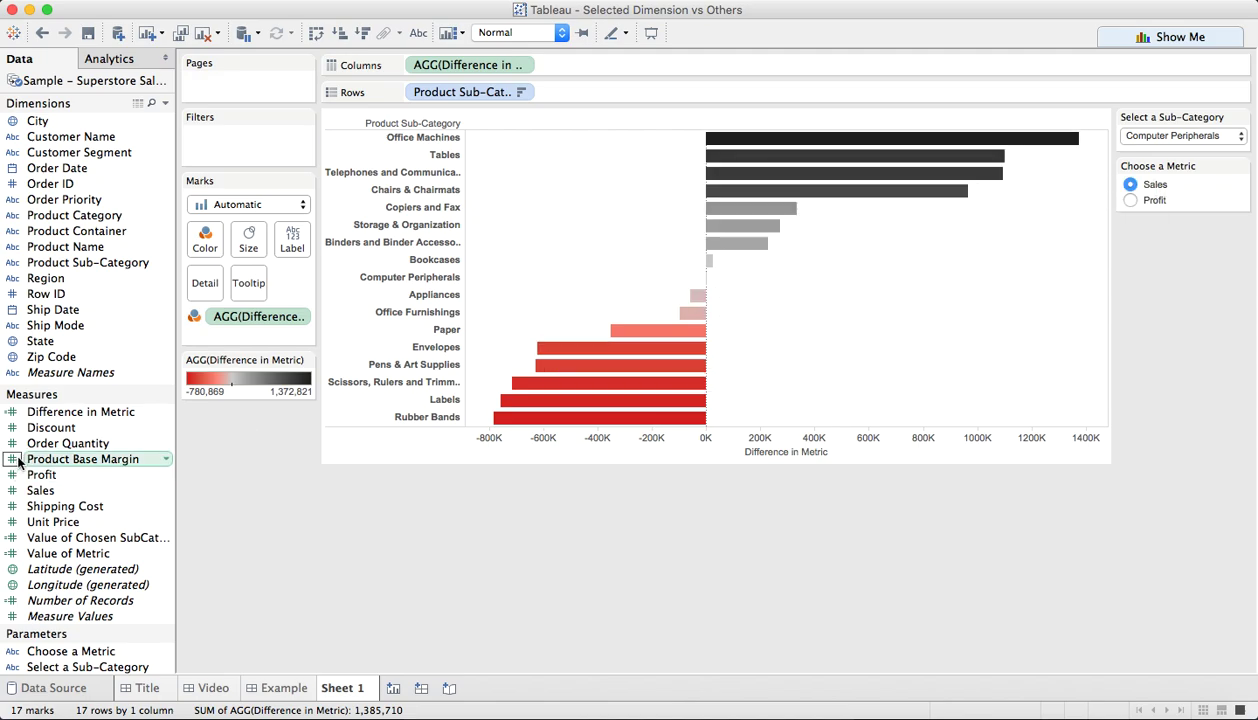
drag(42, 490, 60, 612)
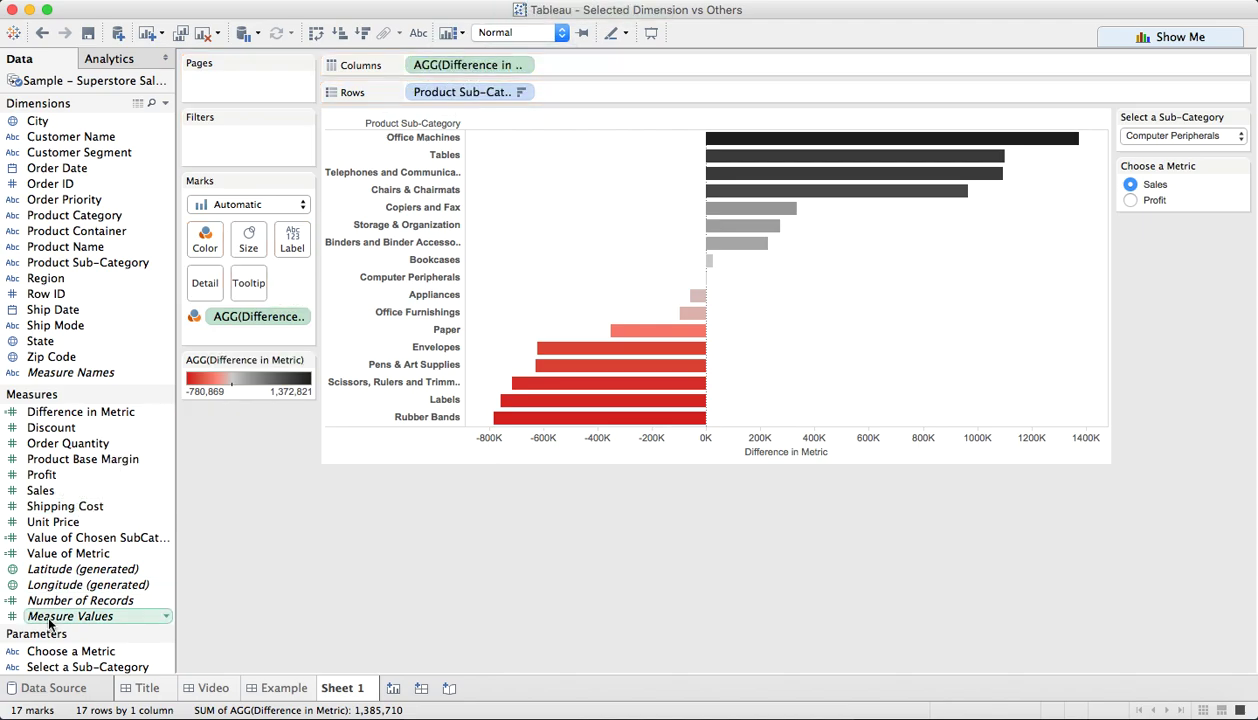
drag(70, 553, 578, 108)
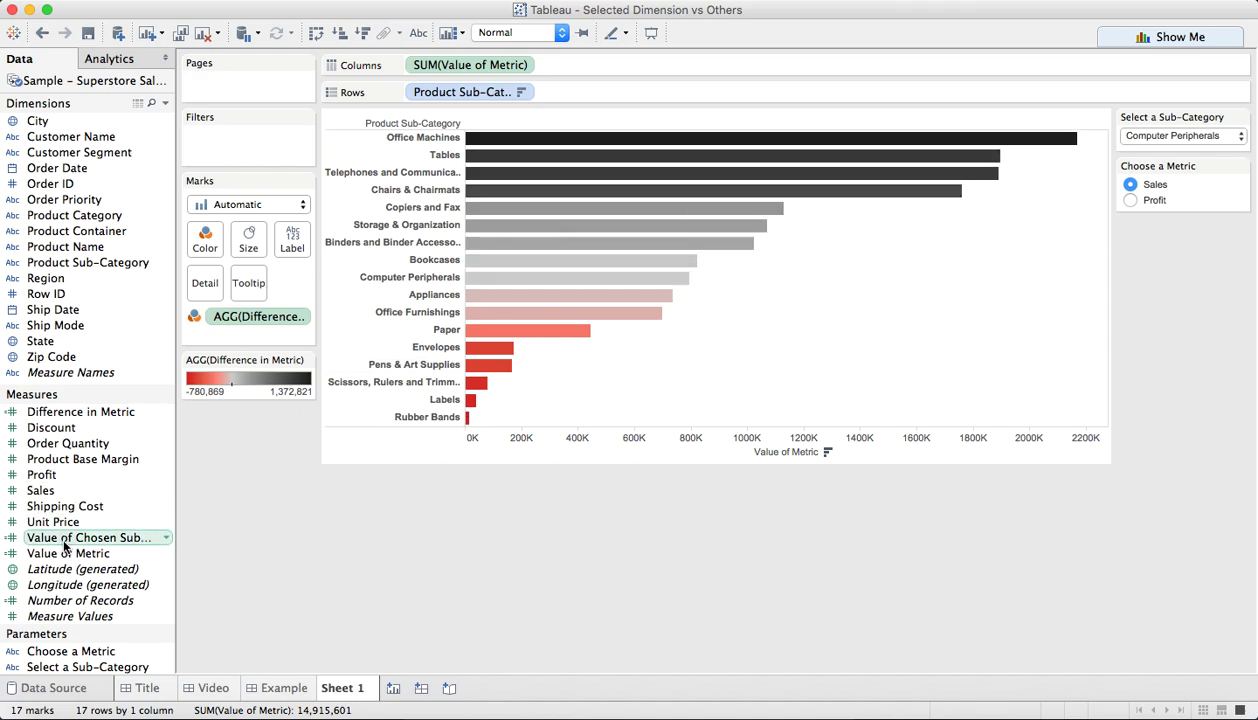
Step: Show Value of Chosen SubCategory beside Value of Metric, select the Office Machines sub-category, and remove the extra field from Columns
drag(65, 545, 762, 196)
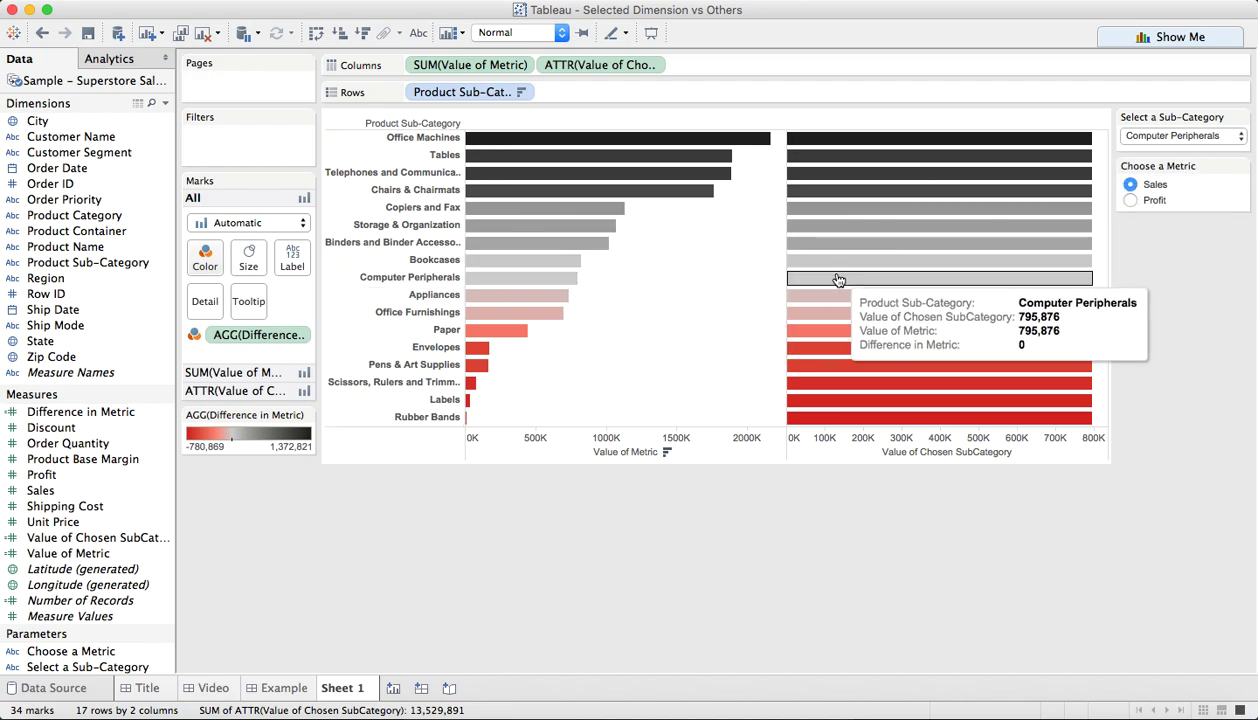
click(1150, 135)
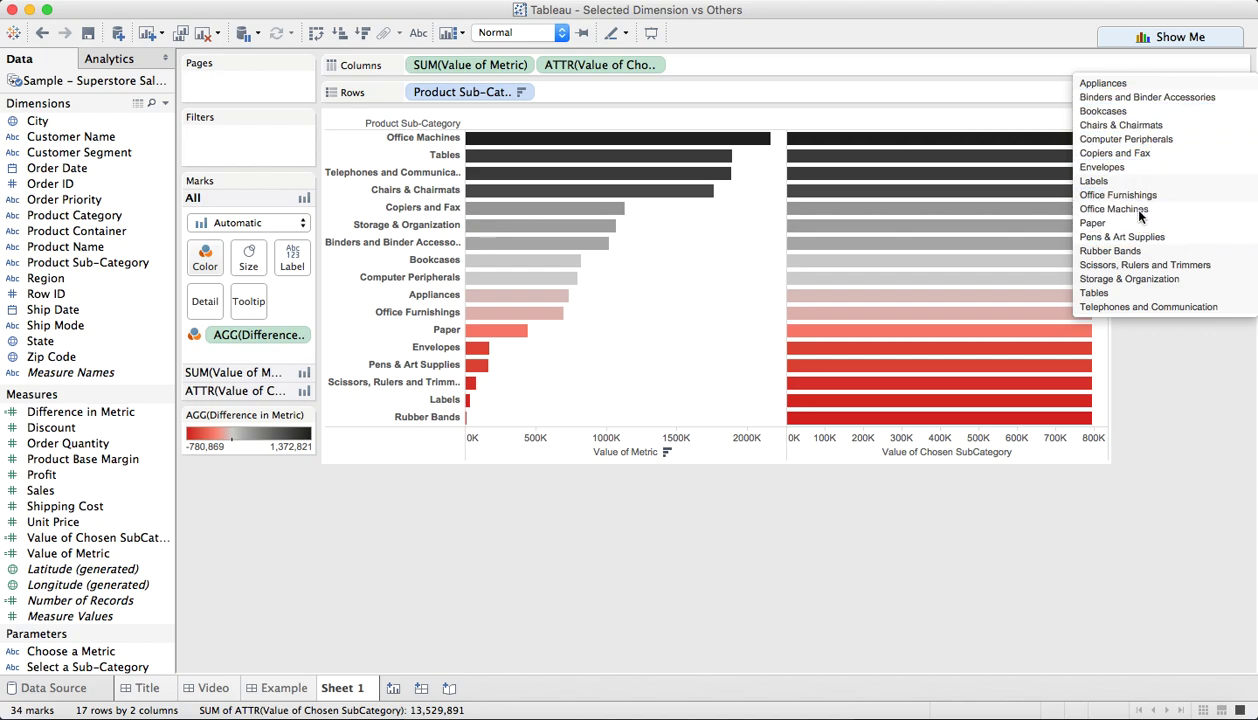
click(1139, 211)
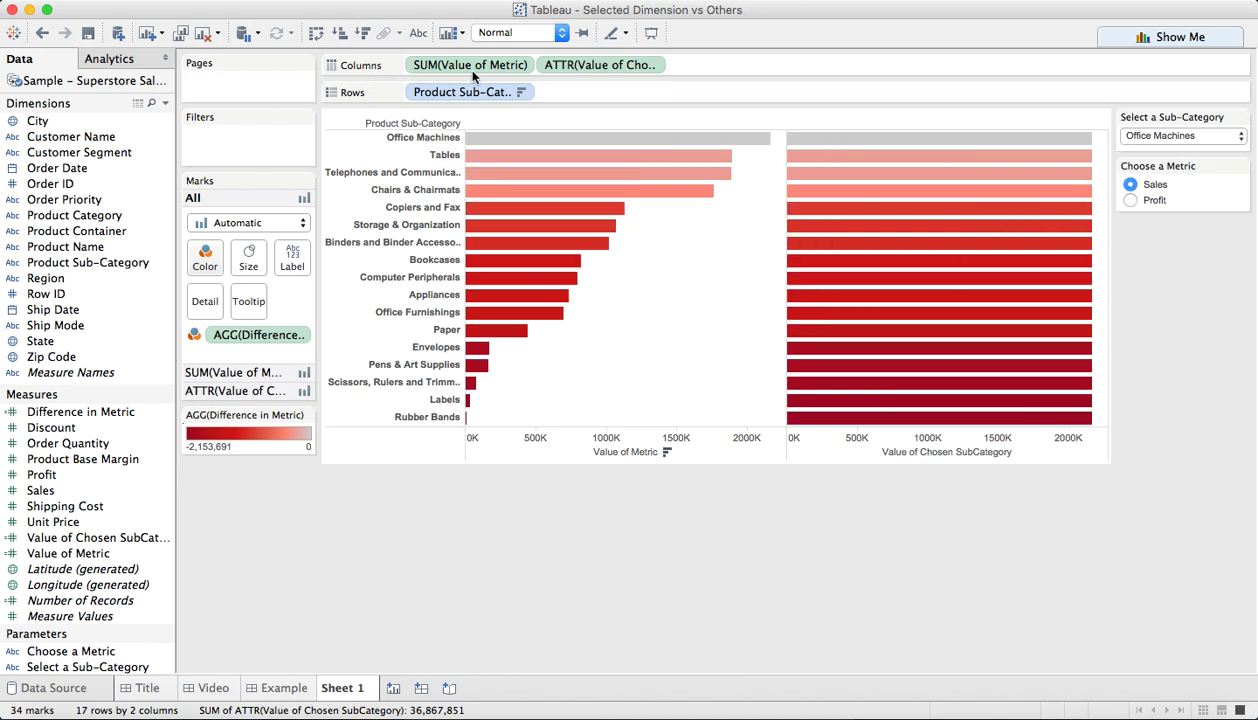
drag(560, 62, 720, 508)
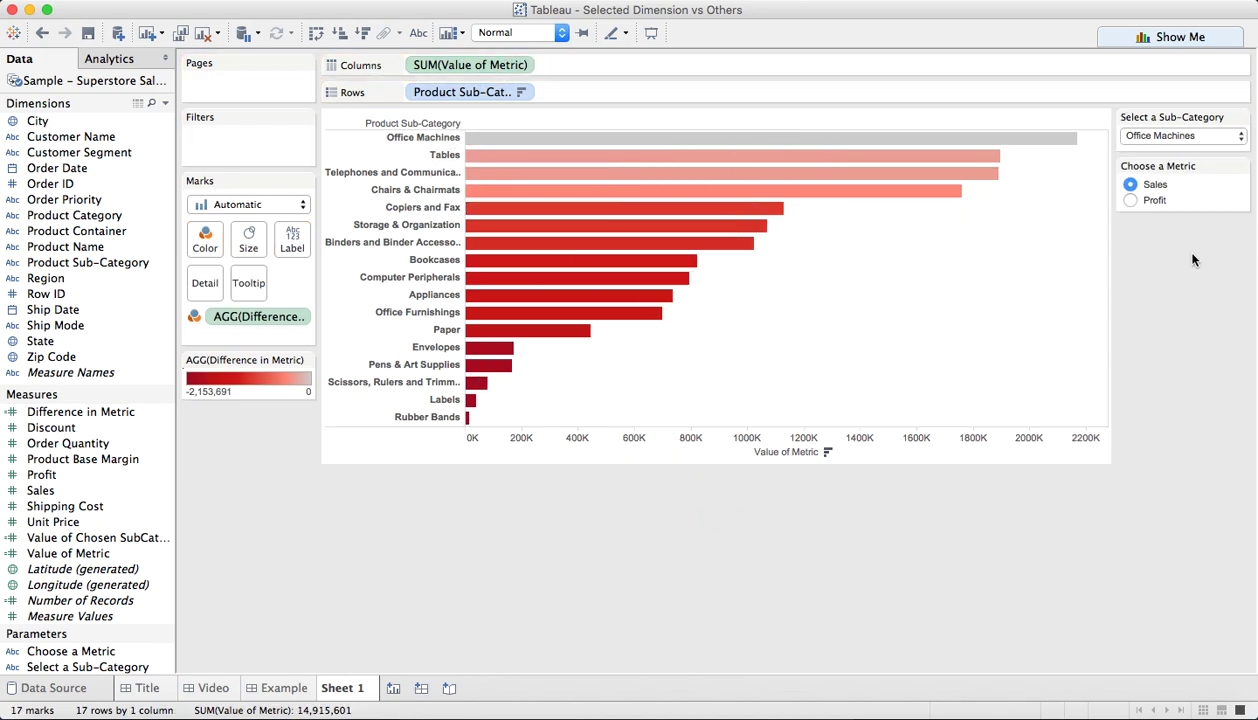
Step: Test the metric parameter with Profit and Sales, leave it on Profit, and set the selected sub-category to Rubber Bands
click(1130, 201)
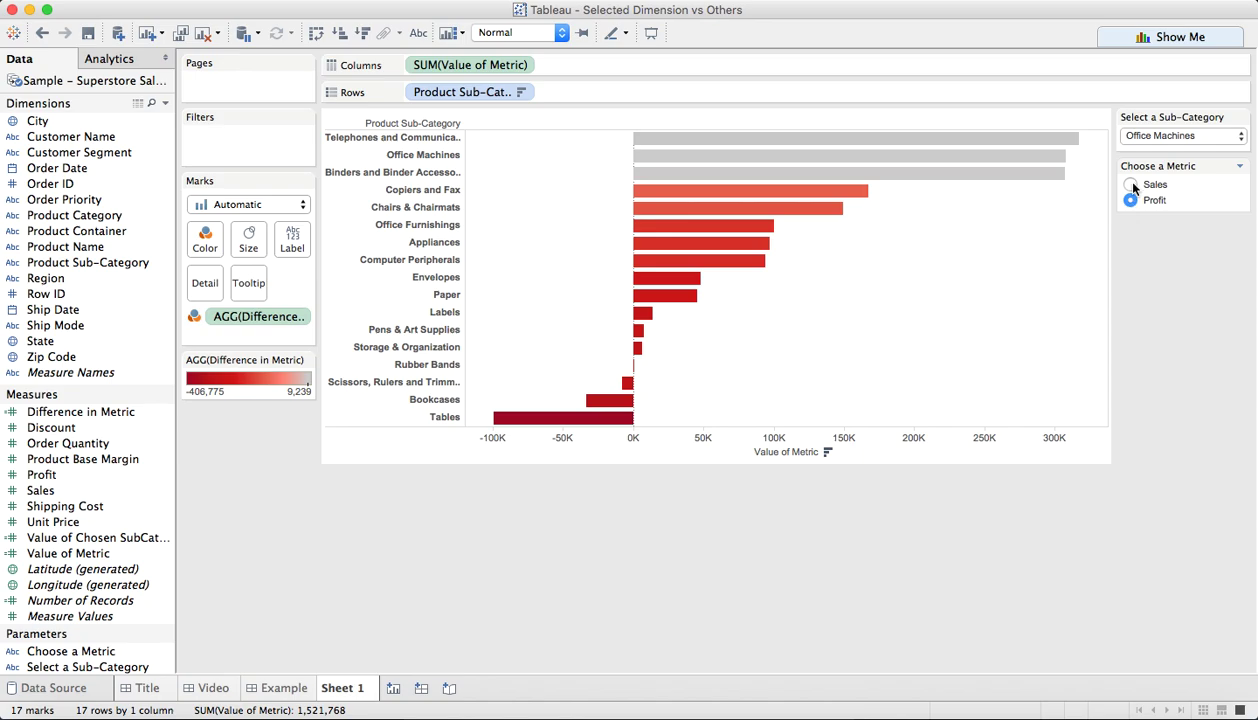
click(1131, 186)
click(1131, 201)
click(1140, 138)
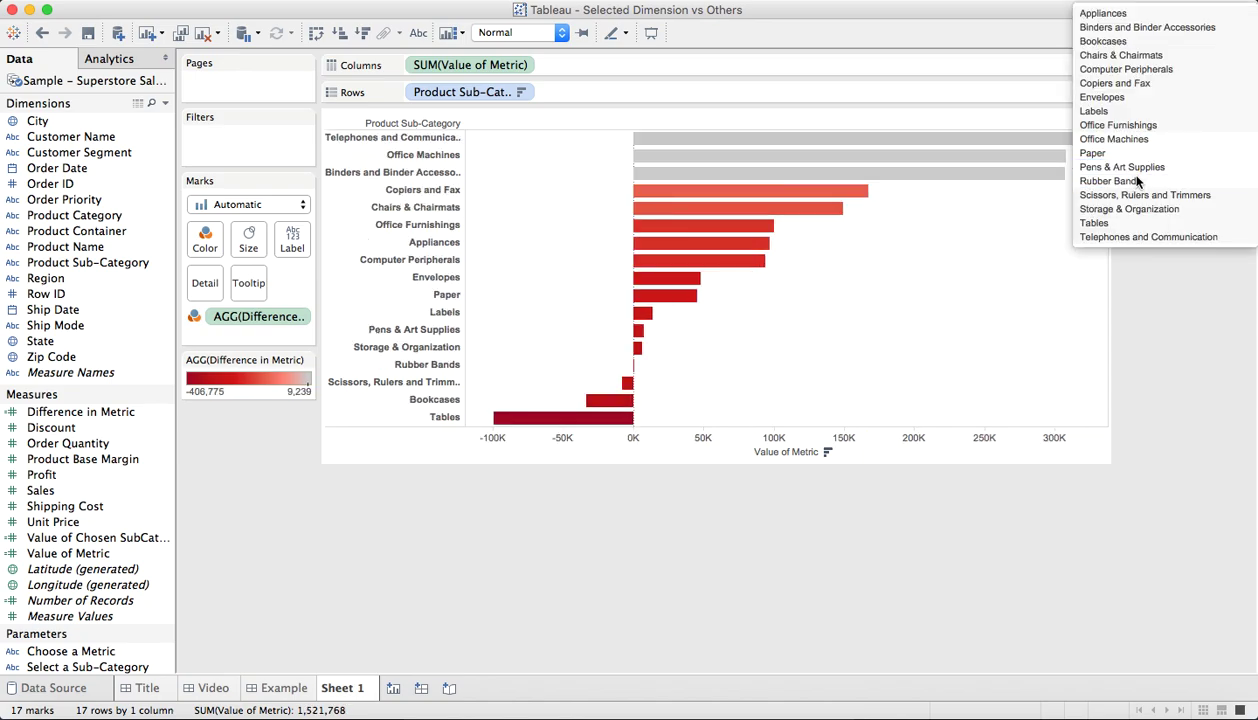
click(1130, 181)
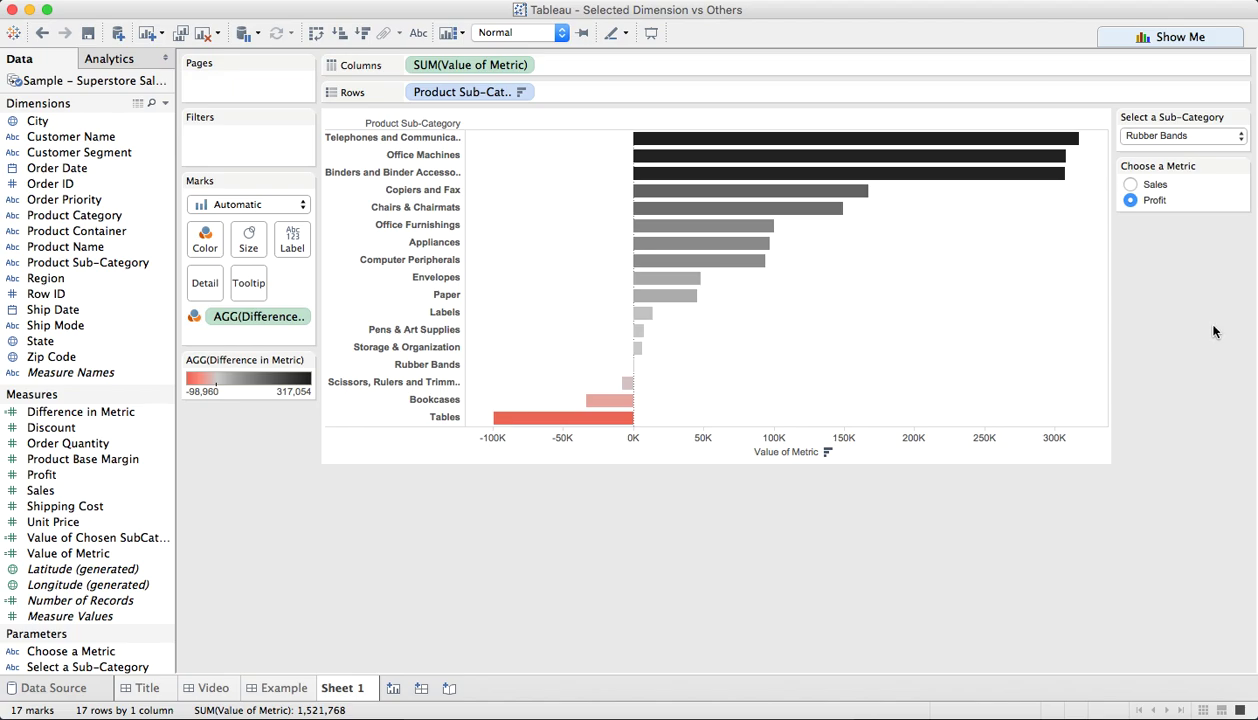